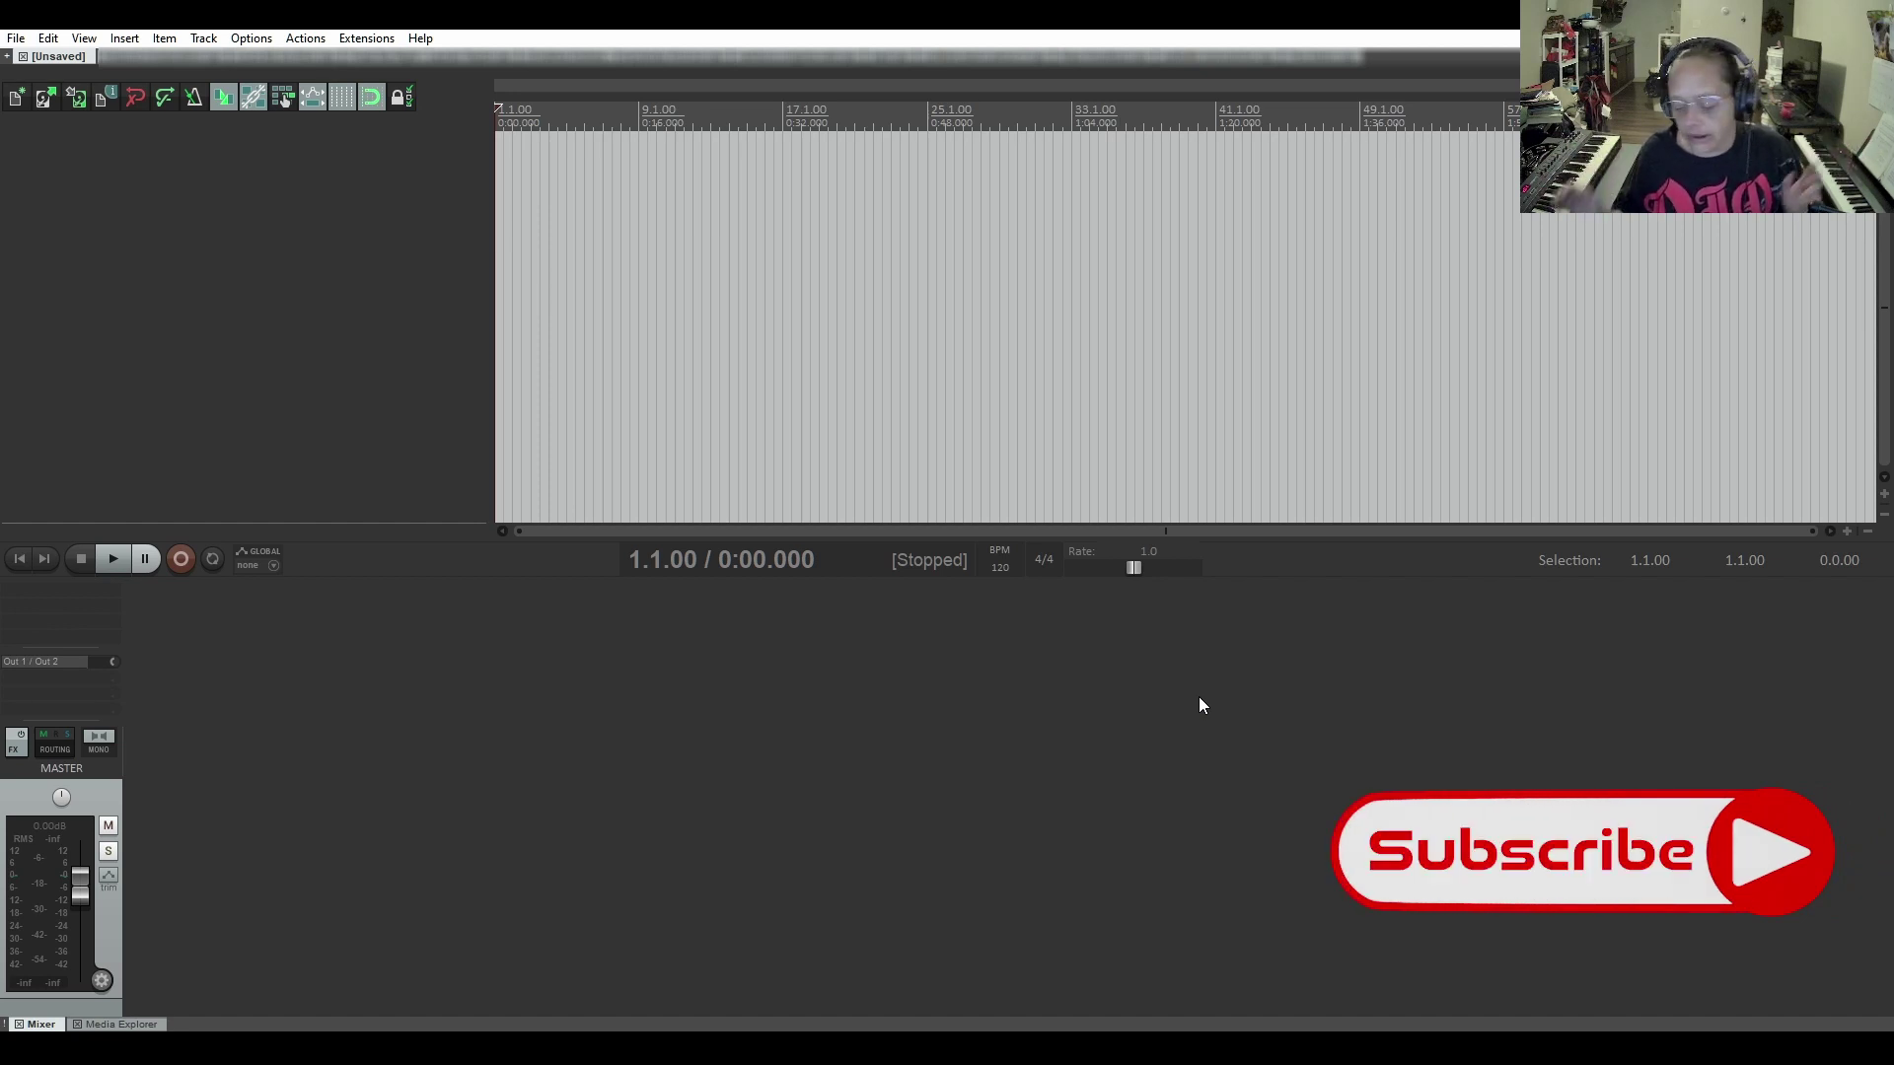
- Add Track 1, open its empty FX chain, and bring up the Add FX plugin browser
{"action": "double_click", "coordinate": [156, 184]}
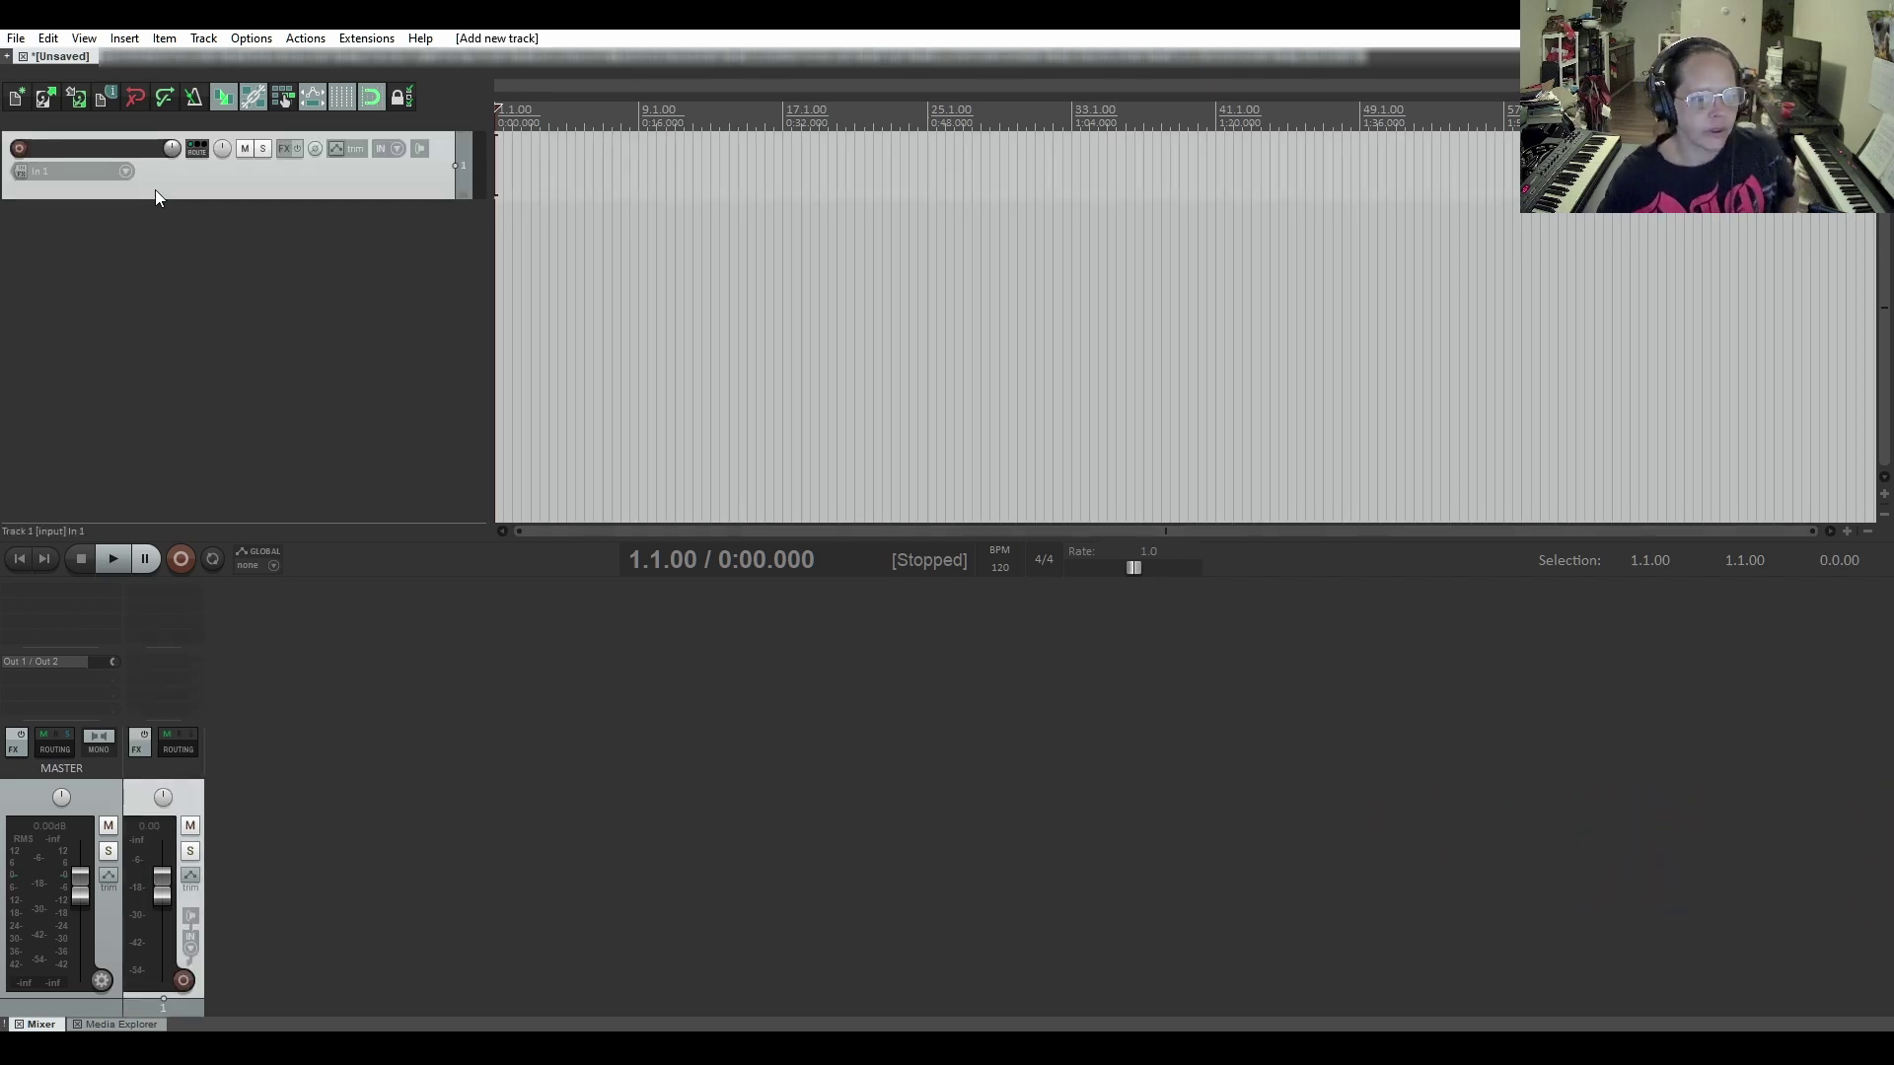
{"action": "left_click", "coordinate": [280, 149]}
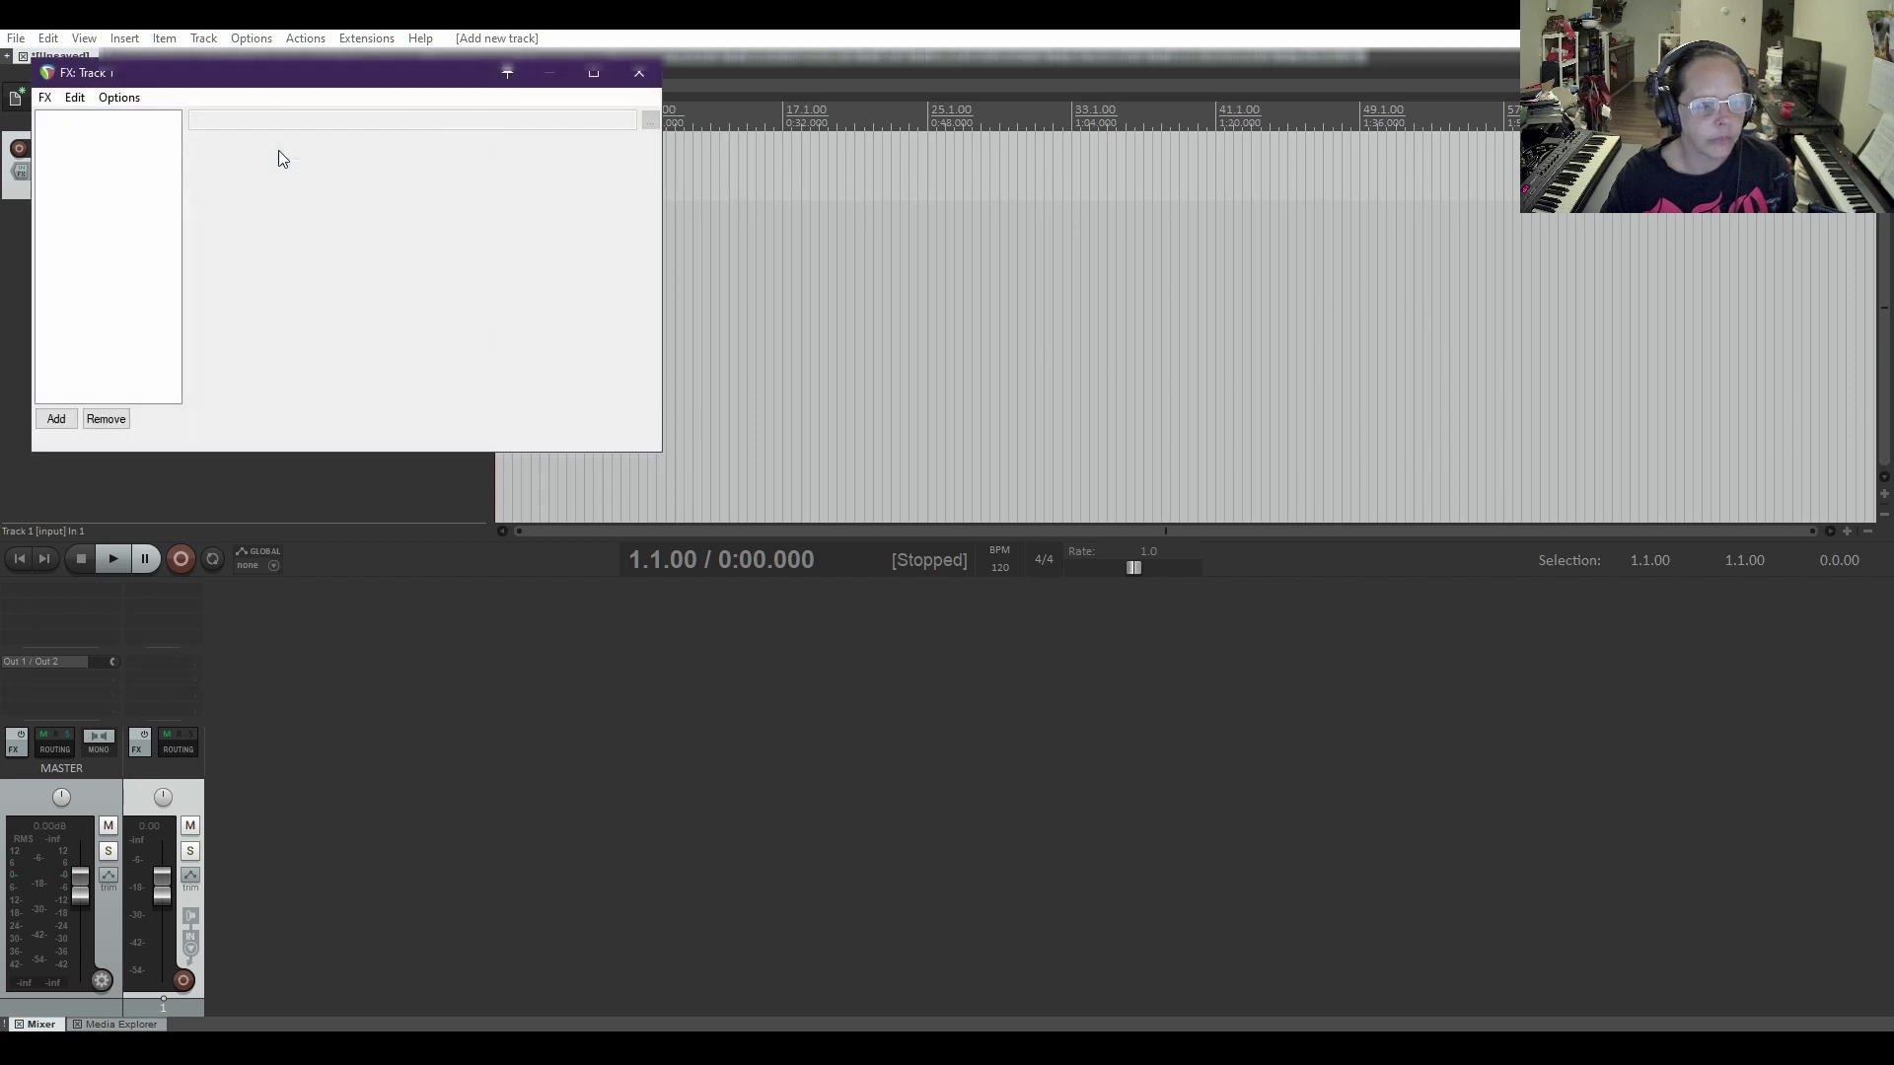
{"action": "left_click_drag", "start_coordinate": [255, 84], "coordinate": [832, 342]}
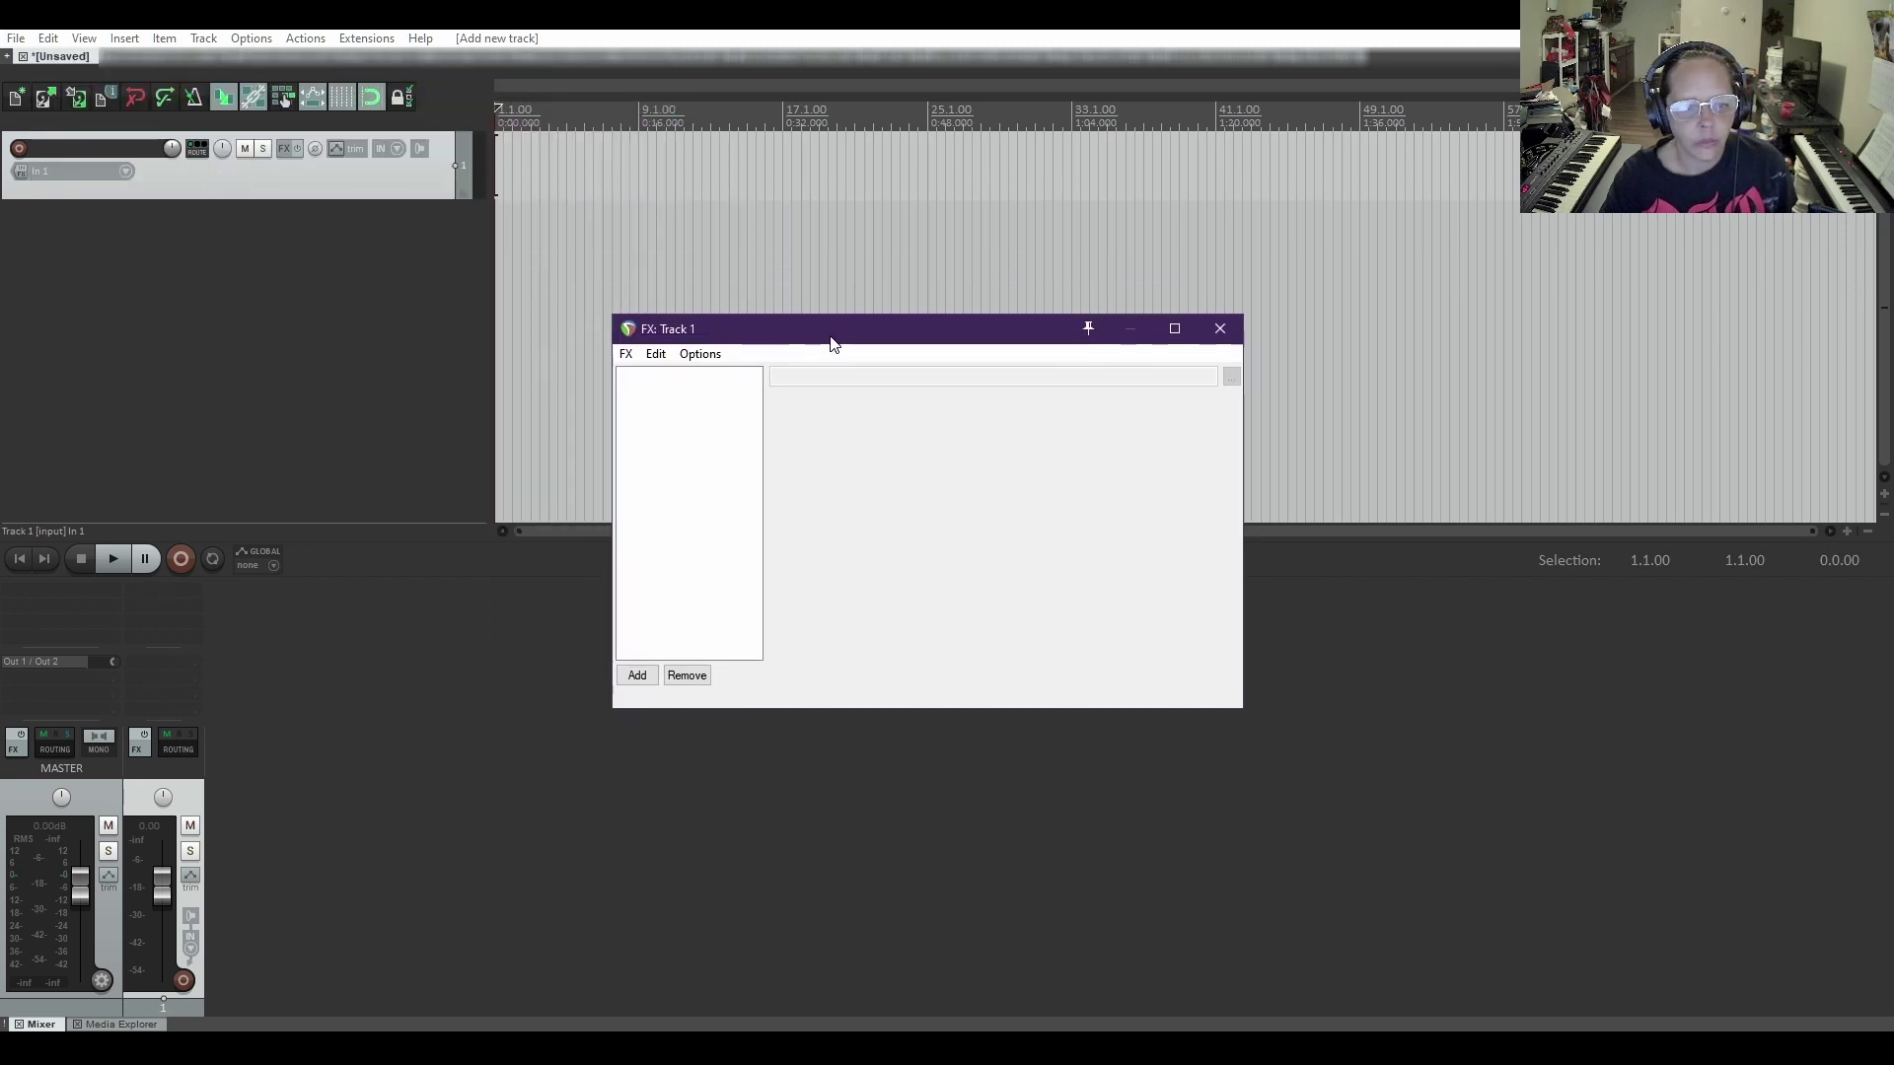
{"action": "left_click", "coordinate": [638, 676]}
{"action": "left_click_drag", "start_coordinate": [1024, 294], "coordinate": [971, 273]}
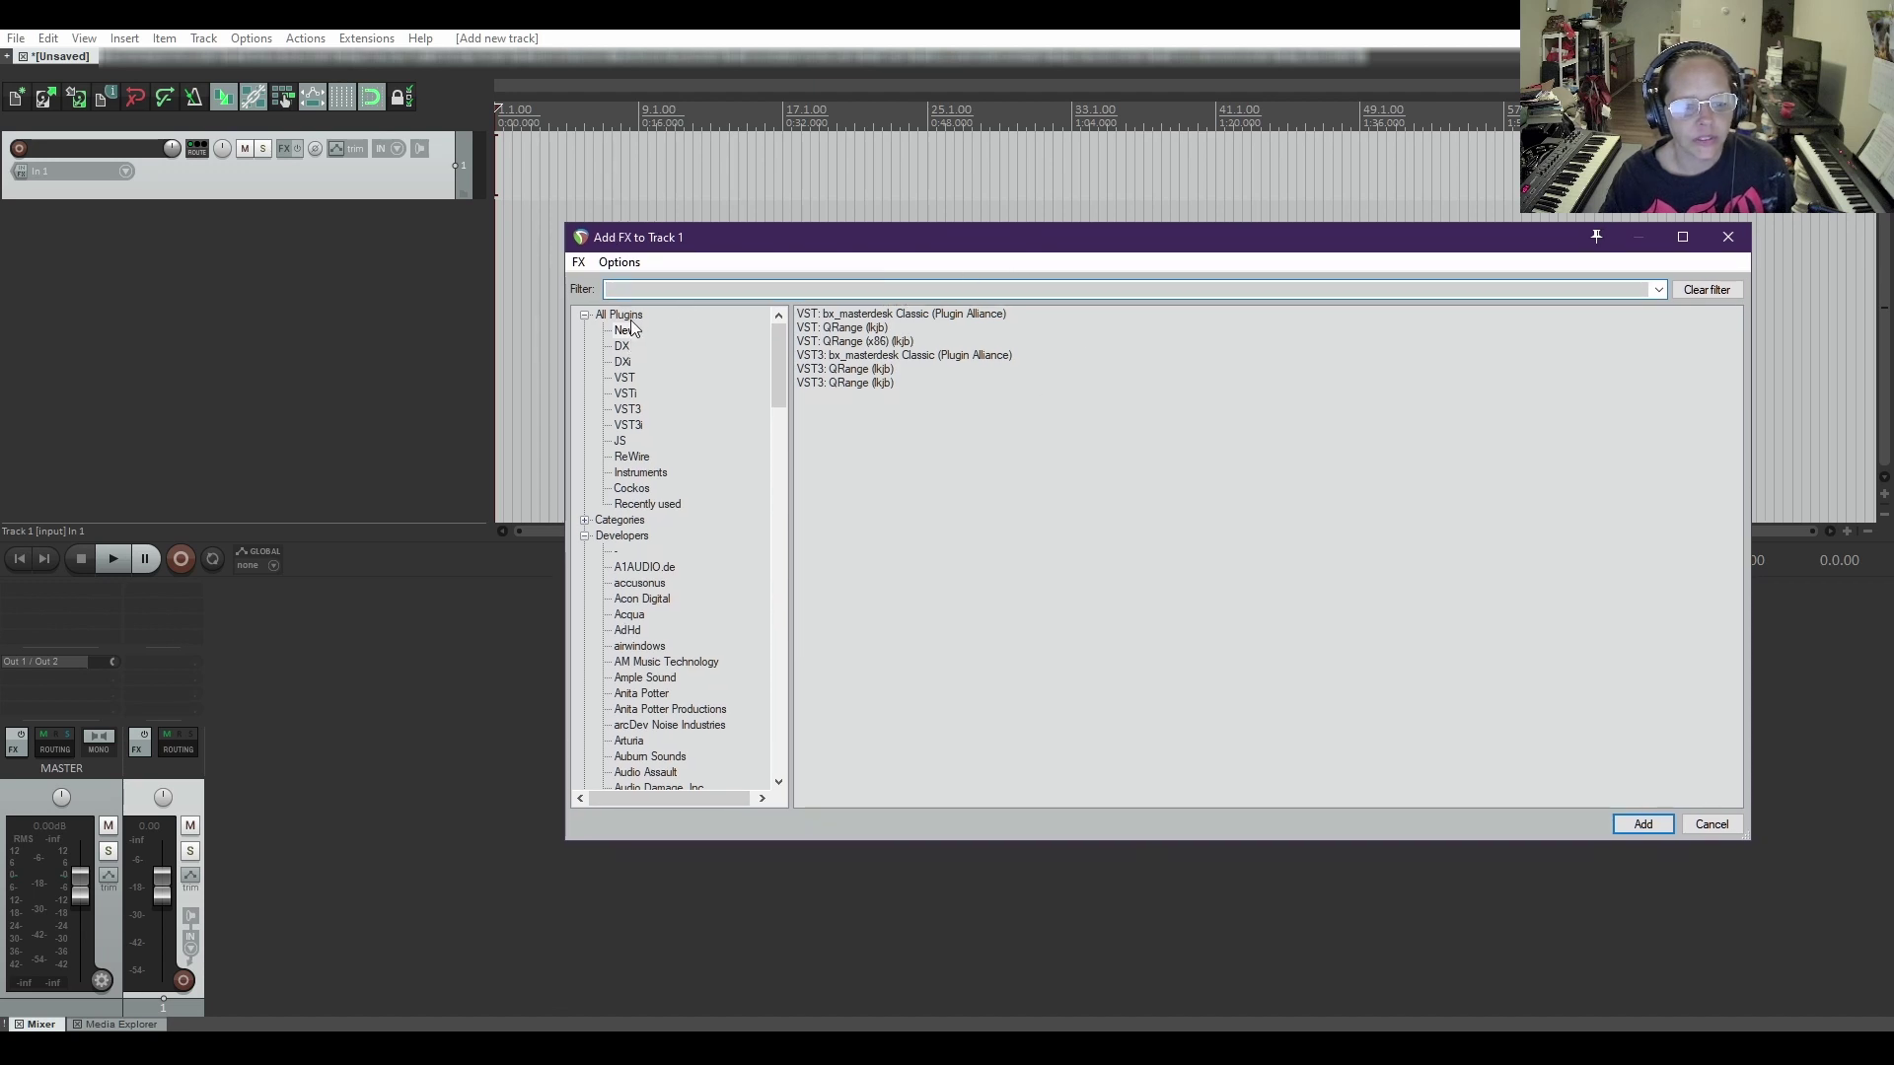
- Collapse Developers, inspect the Developers and Drums context menus, then scroll to the Folders list
{"action": "left_click", "coordinate": [585, 536]}
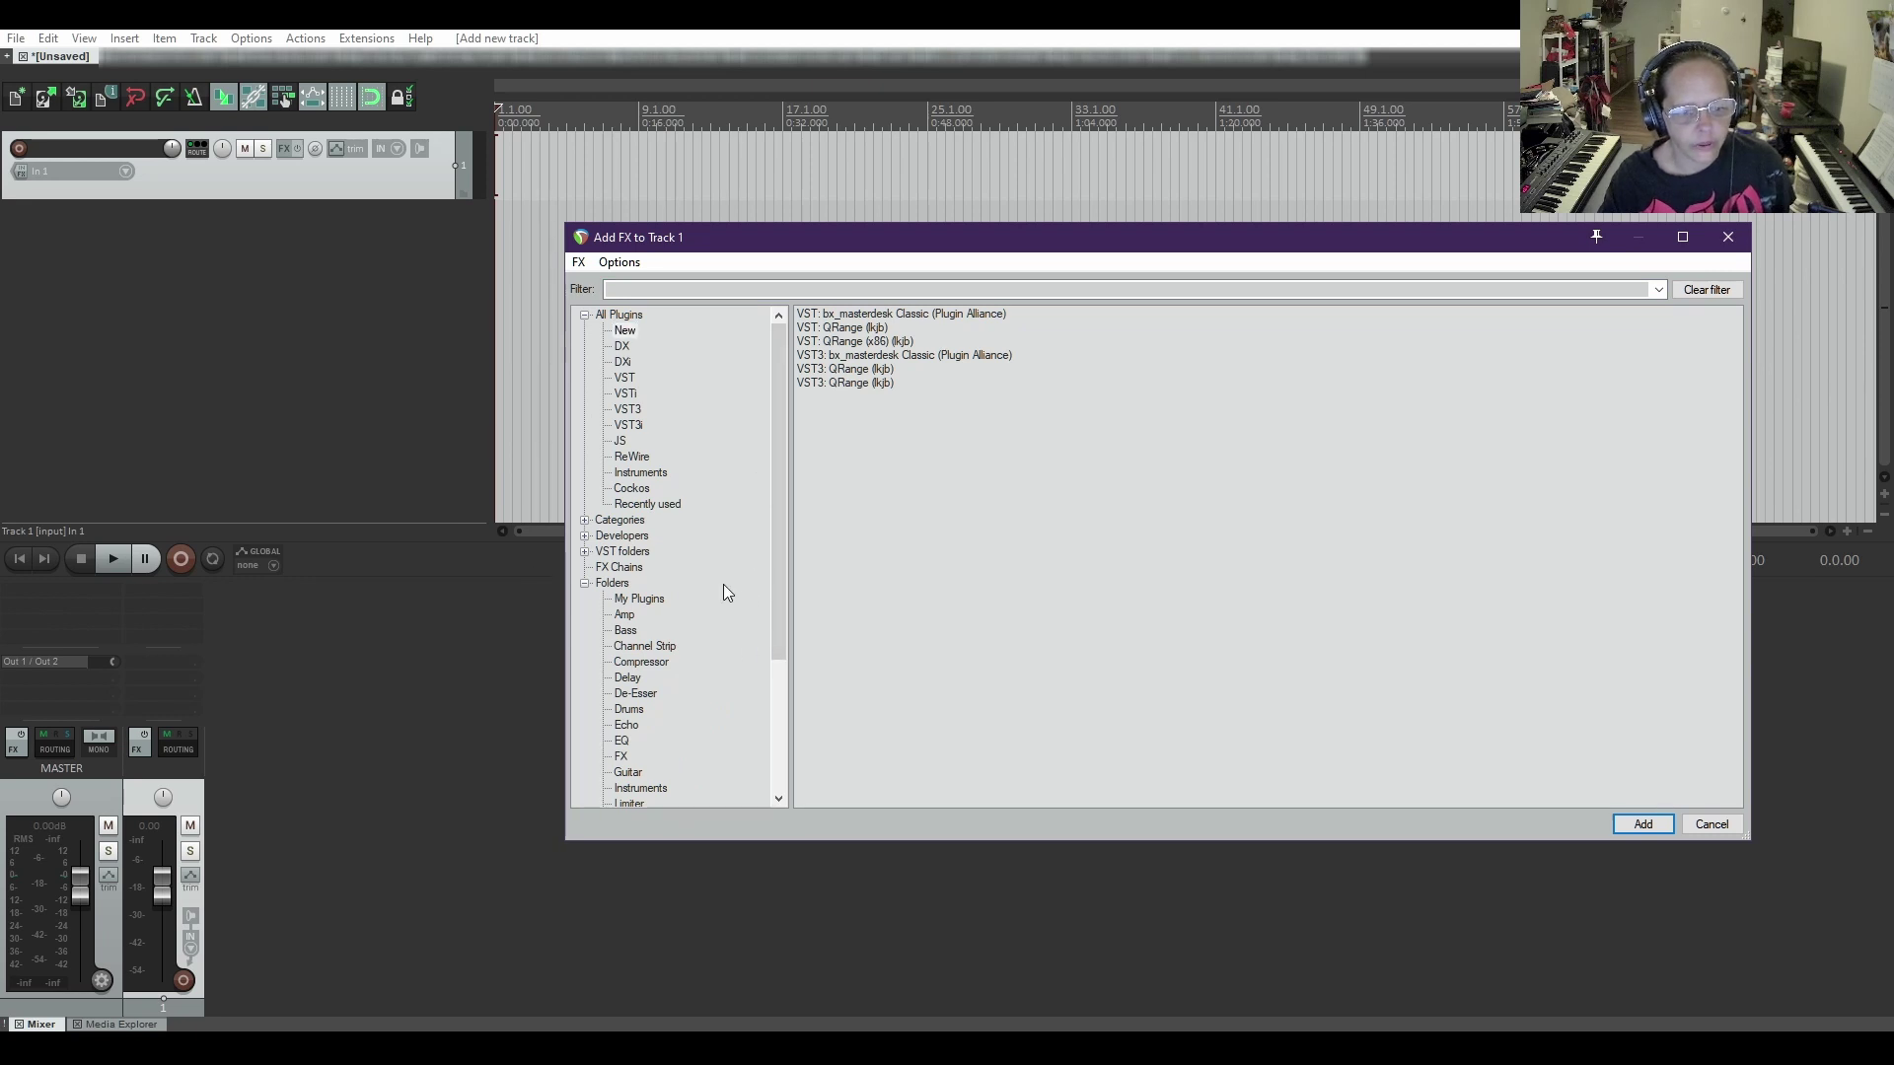
{"action": "right_click", "coordinate": [725, 539]}
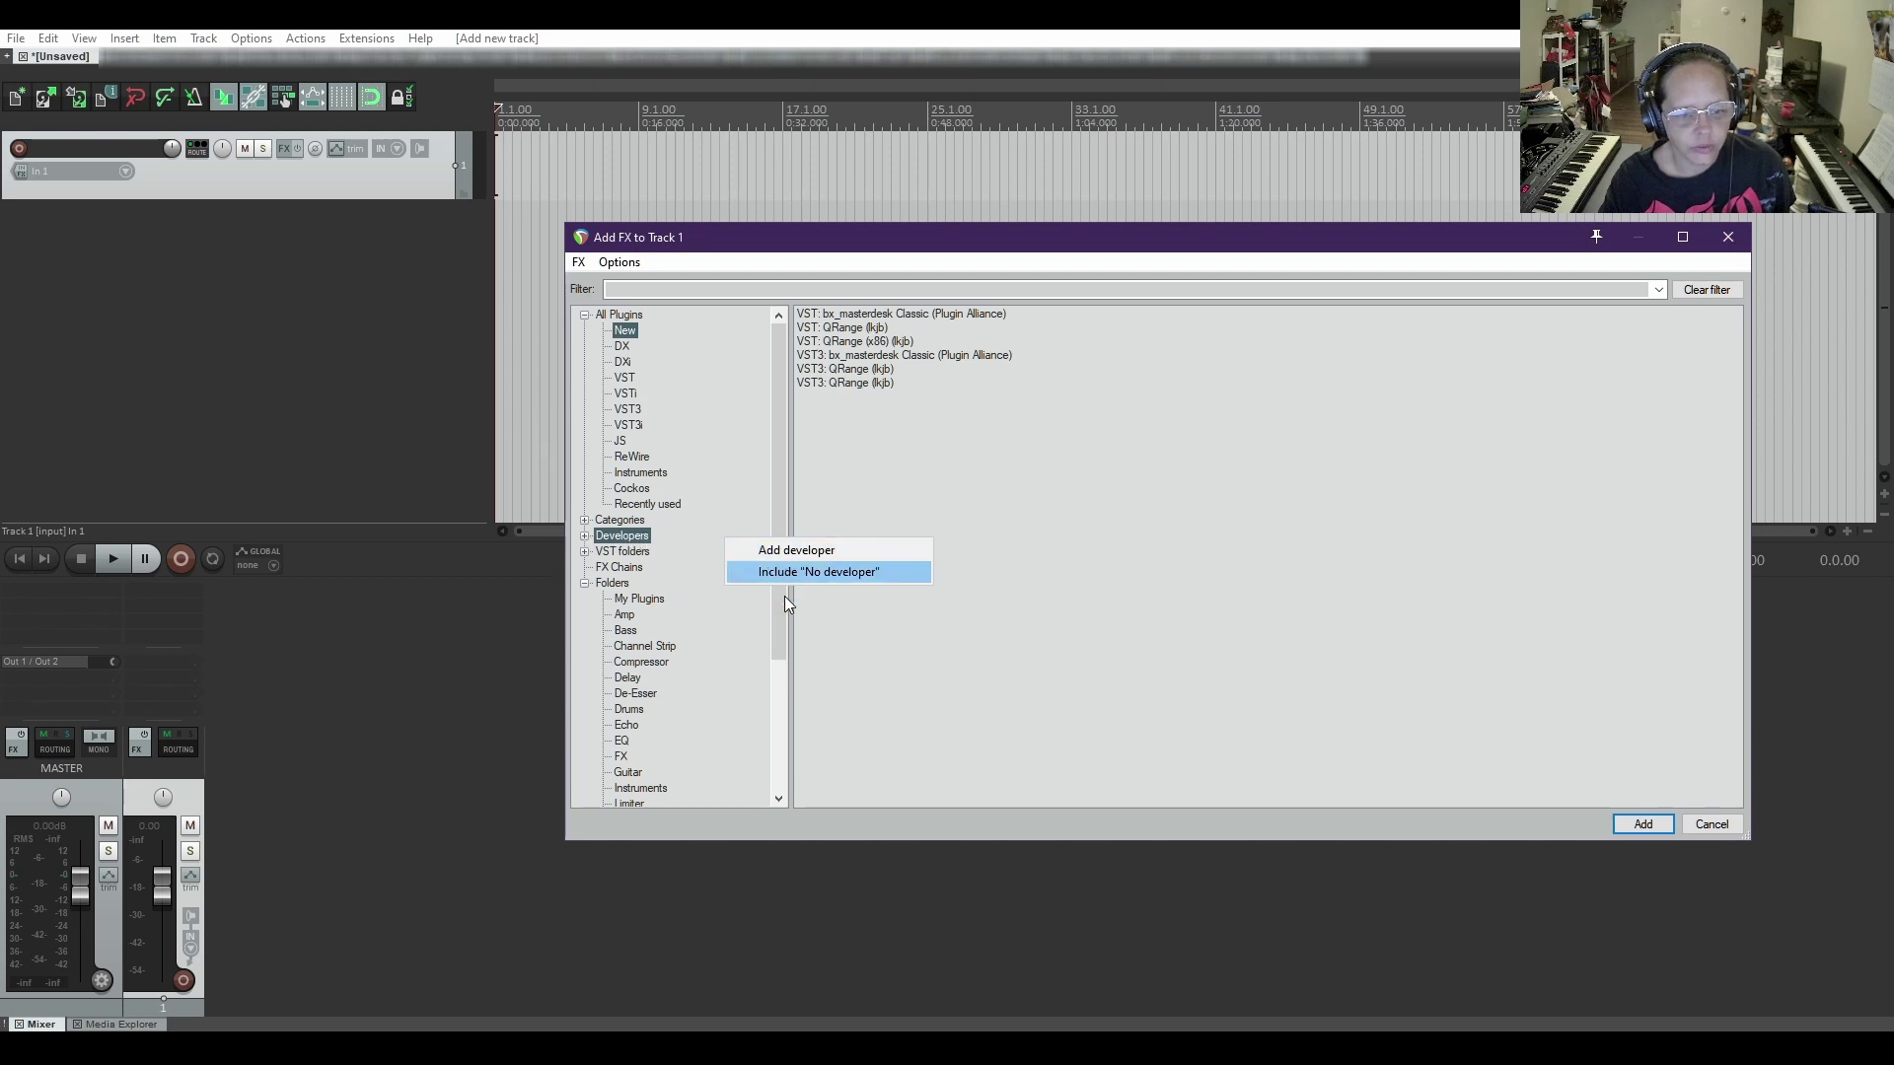
{"action": "right_click", "coordinate": [706, 703]}
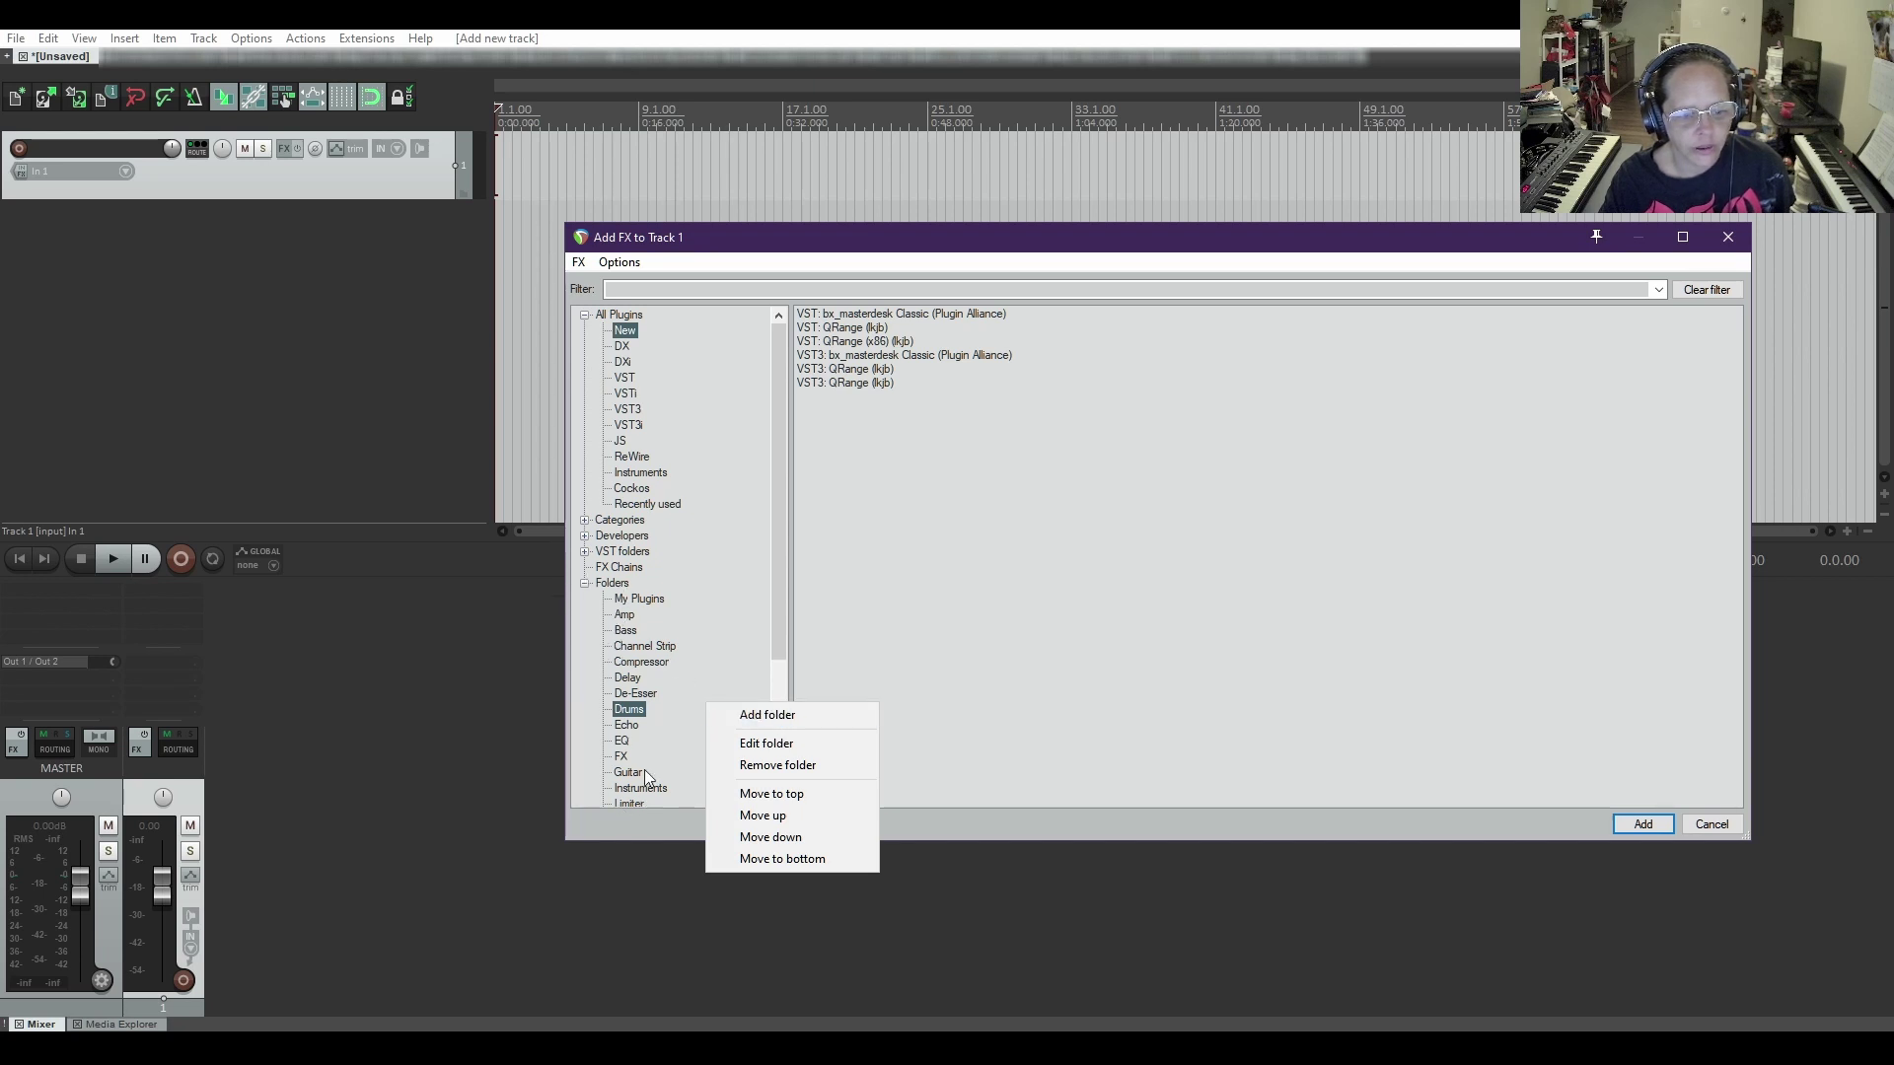
{"action": "left_click", "coordinate": [738, 606]}
{"action": "left_click_drag", "start_coordinate": [783, 527], "coordinate": [773, 665]}
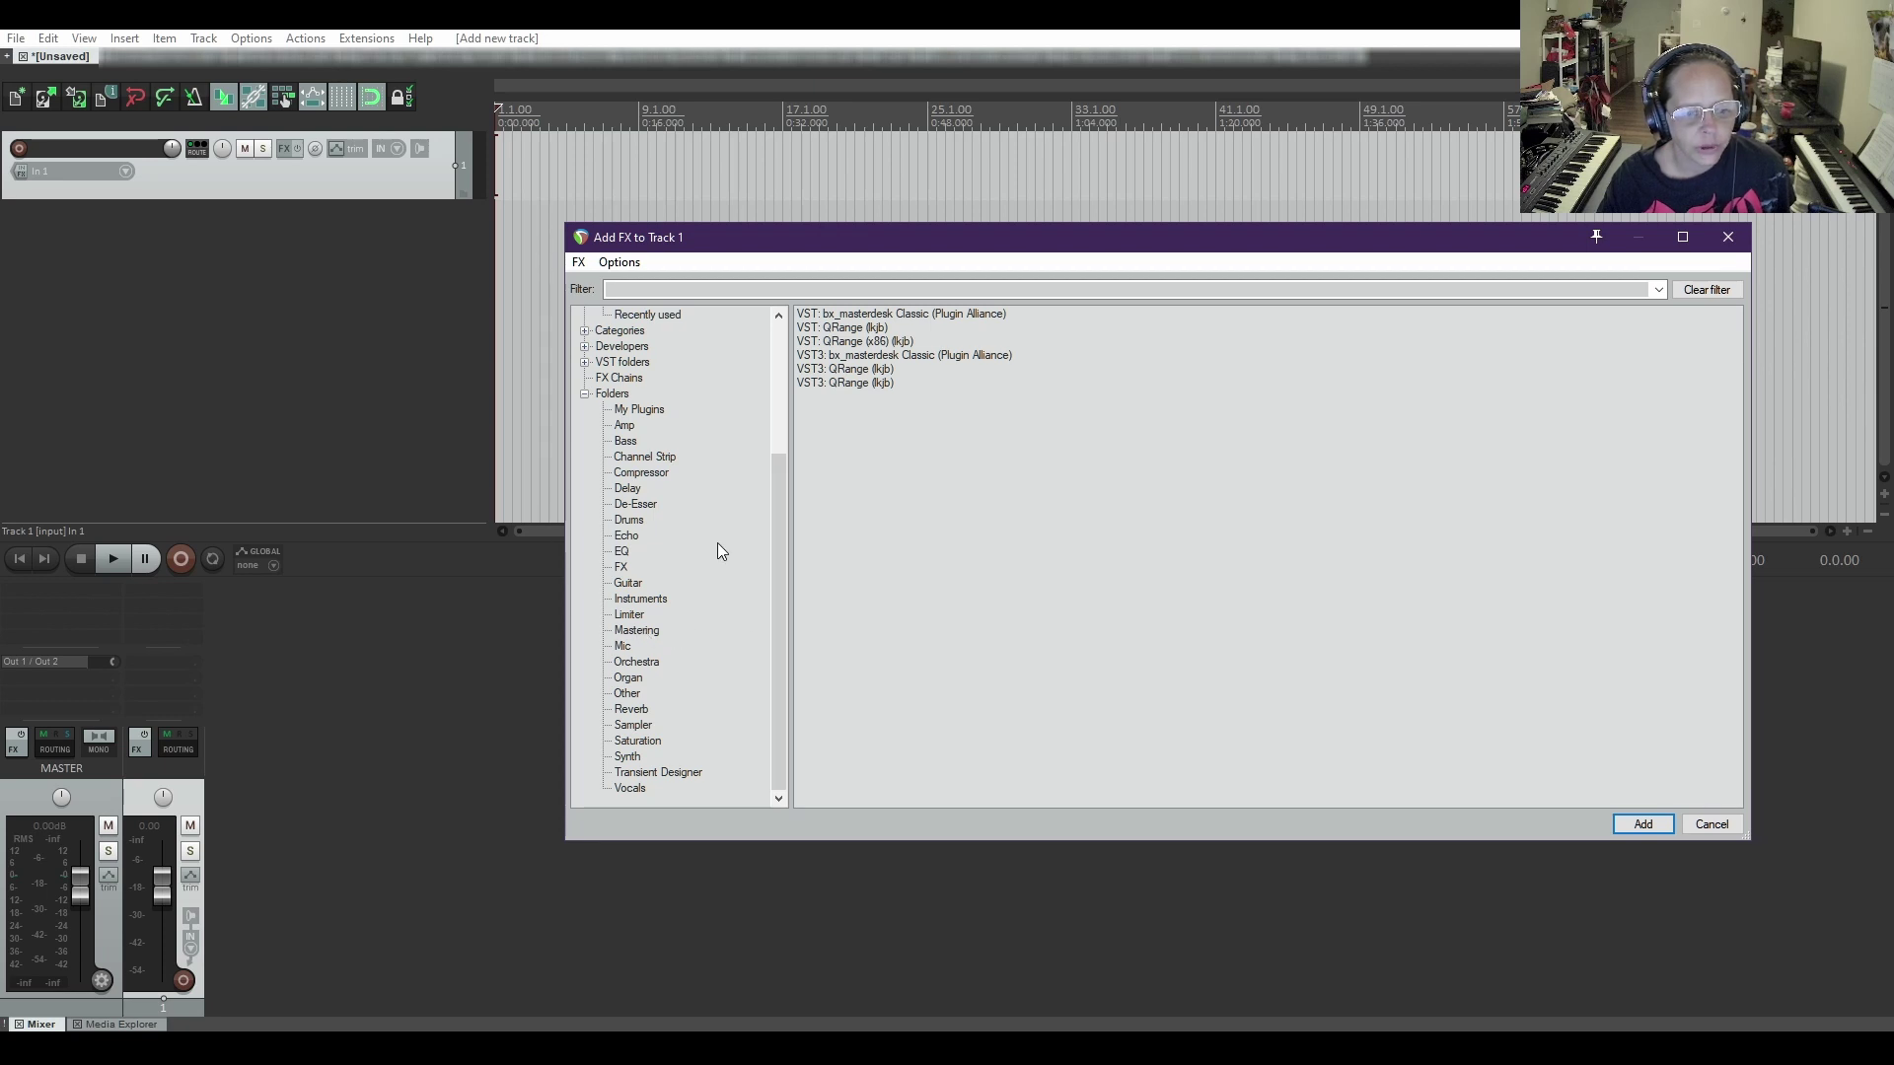
{"action": "right_click", "coordinate": [726, 570]}
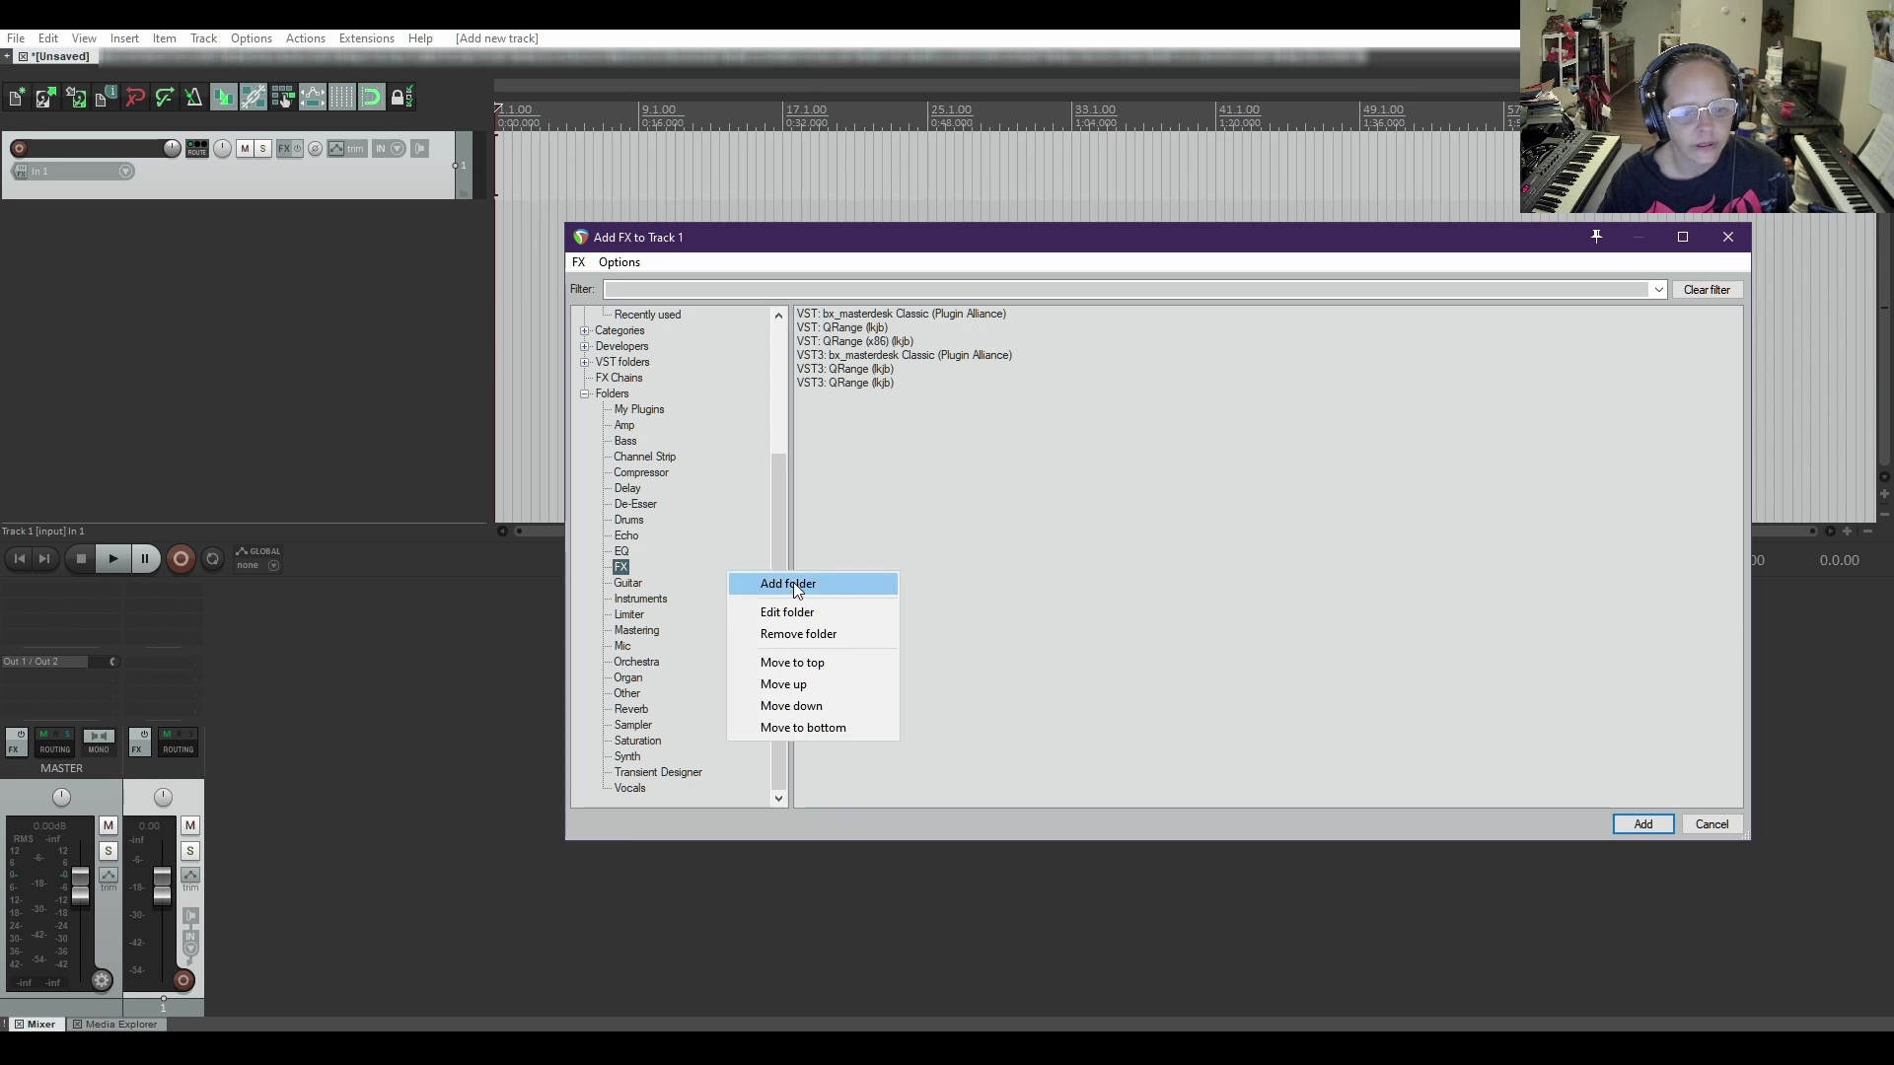
{"action": "left_click", "coordinate": [795, 585]}
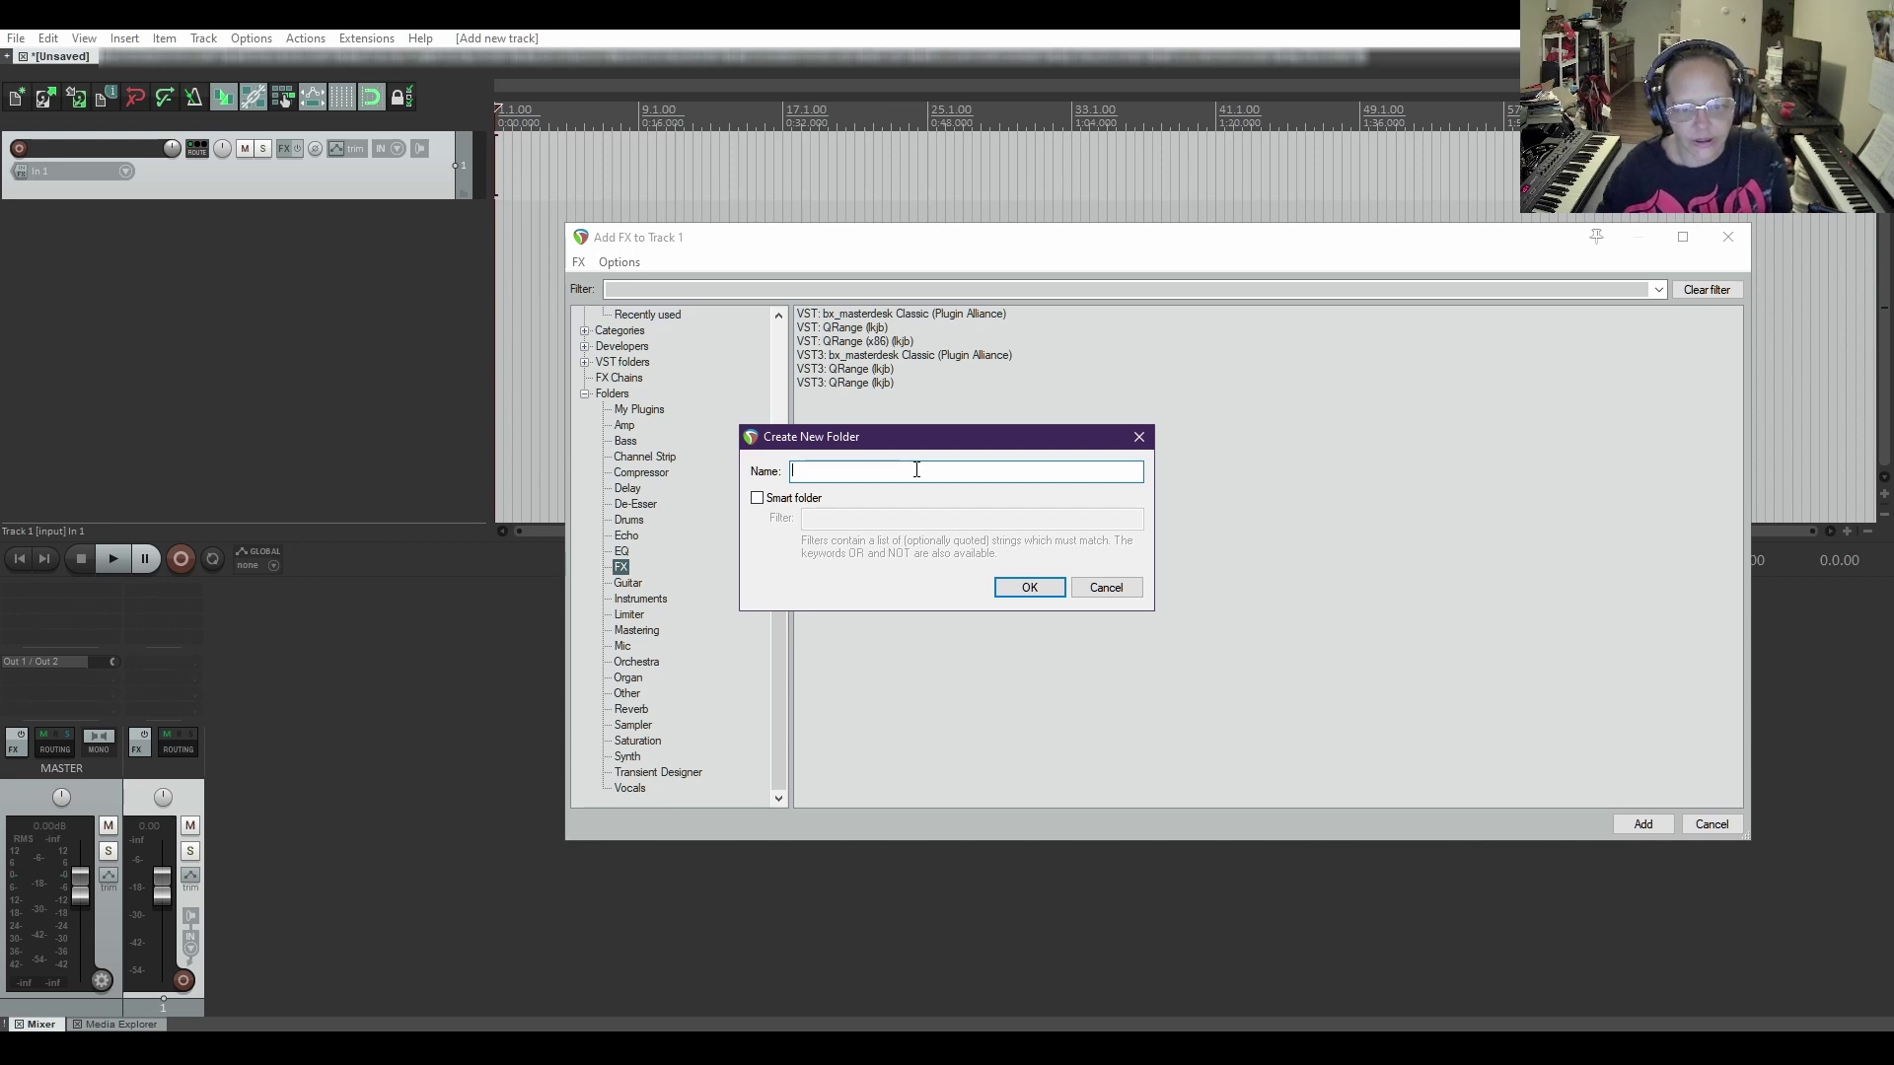
{"action": "left_click", "coordinate": [1114, 592]}
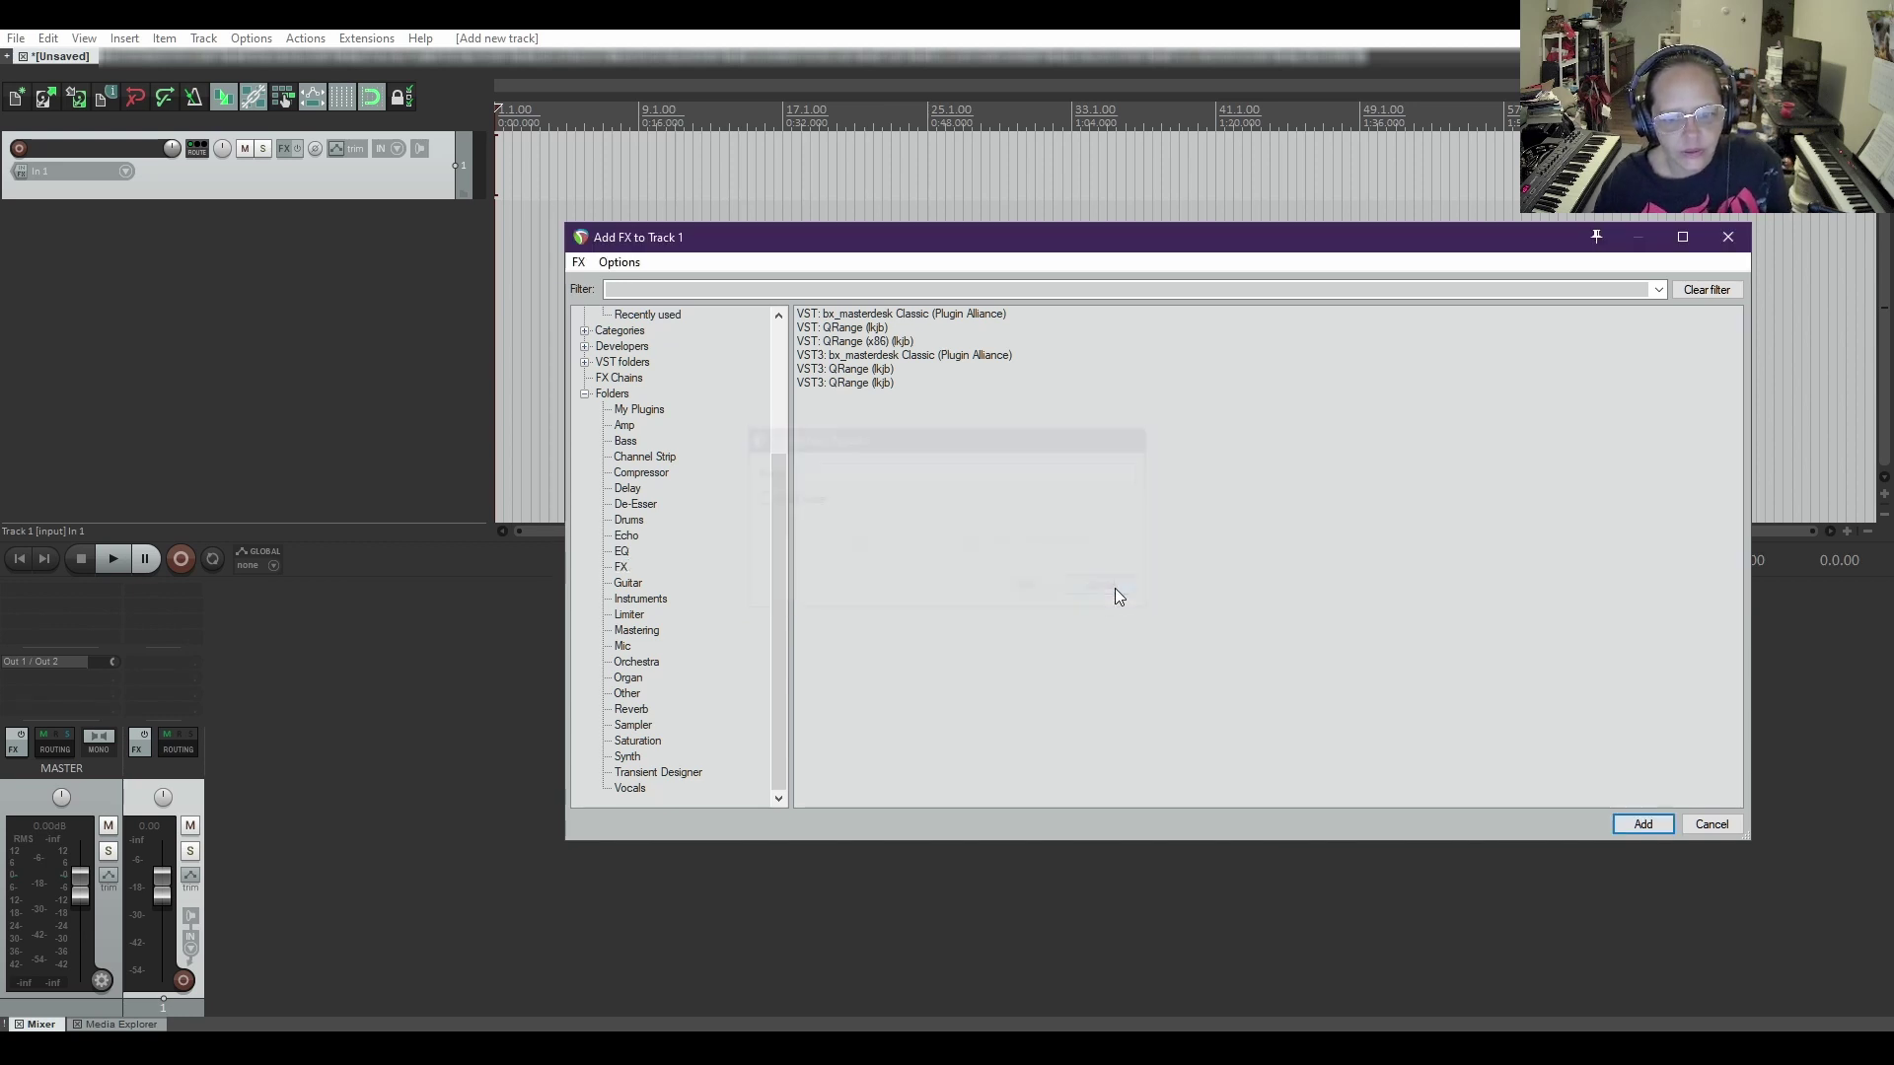
- Add the VST and VST3 bx_masterdesk Classic plugins to the Mastering folder
{"action": "right_click", "coordinate": [885, 316]}
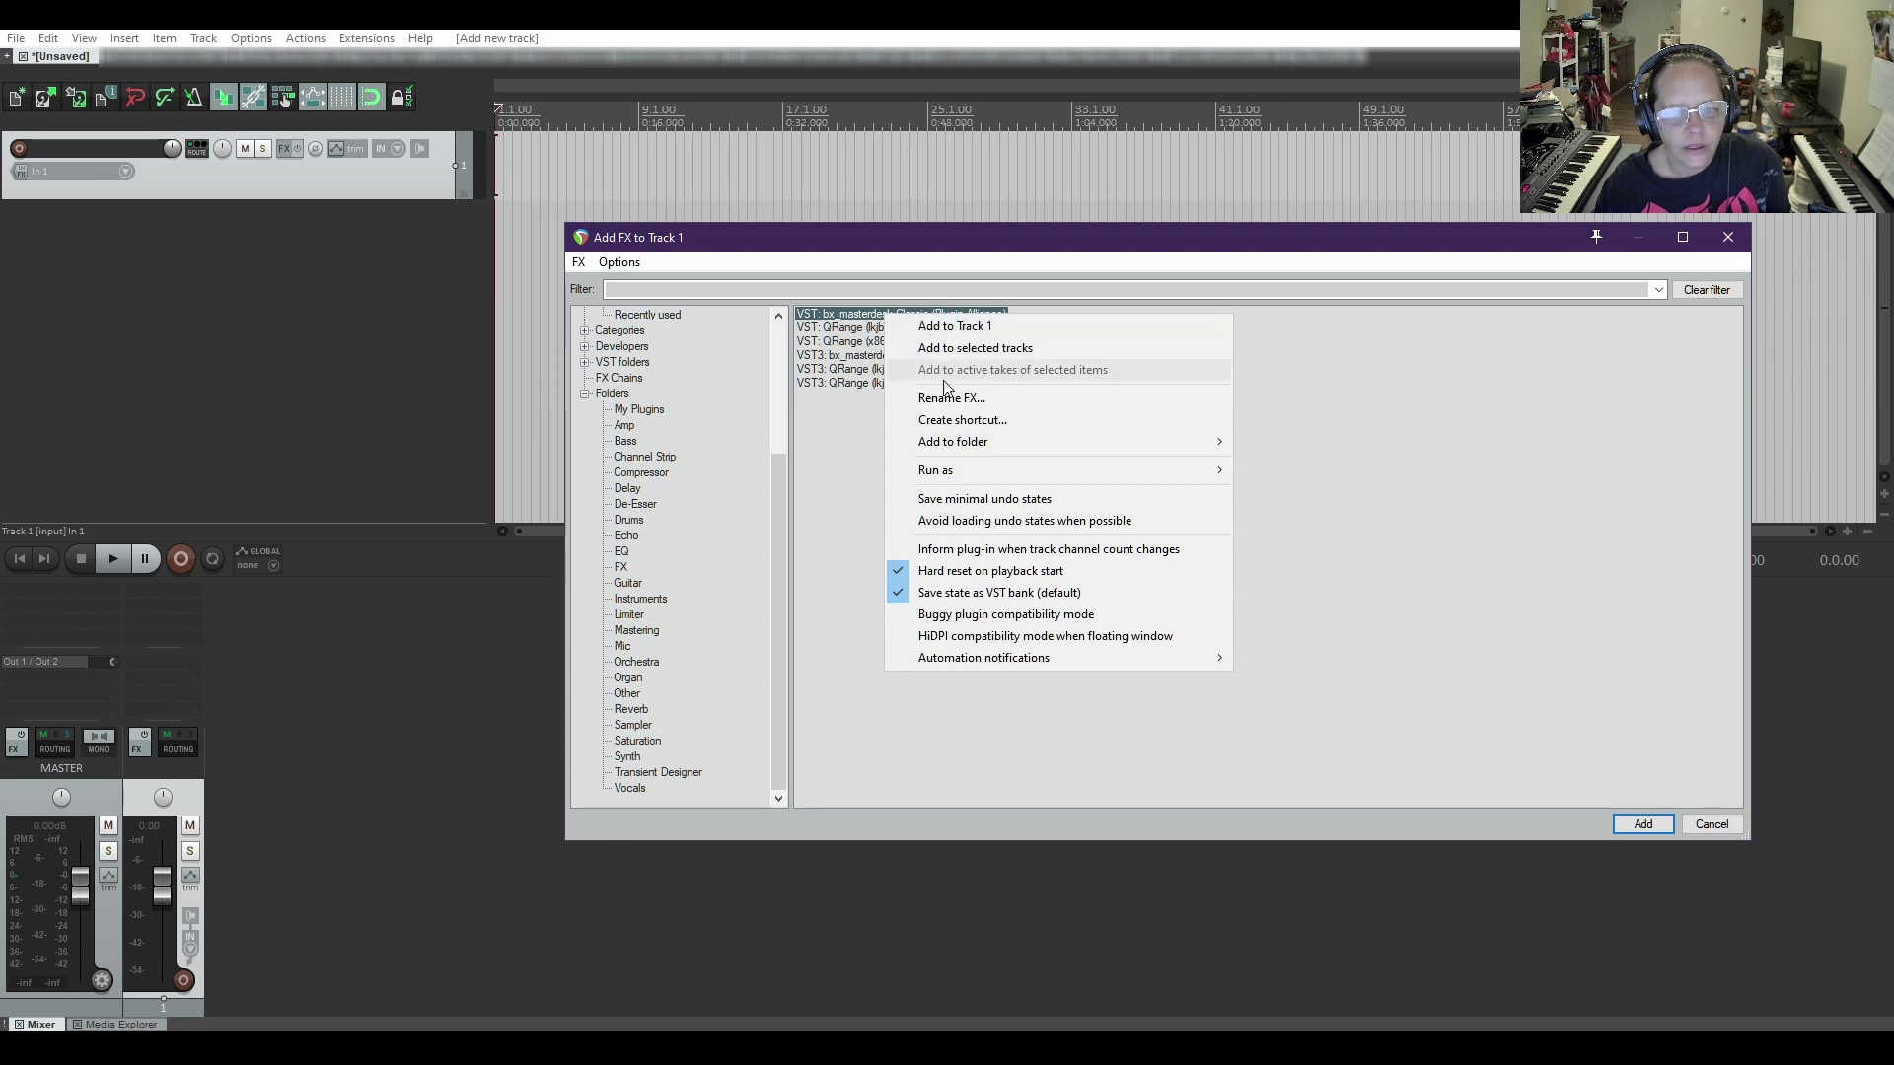
{"action": "mouse_move", "coordinate": [1065, 445]}
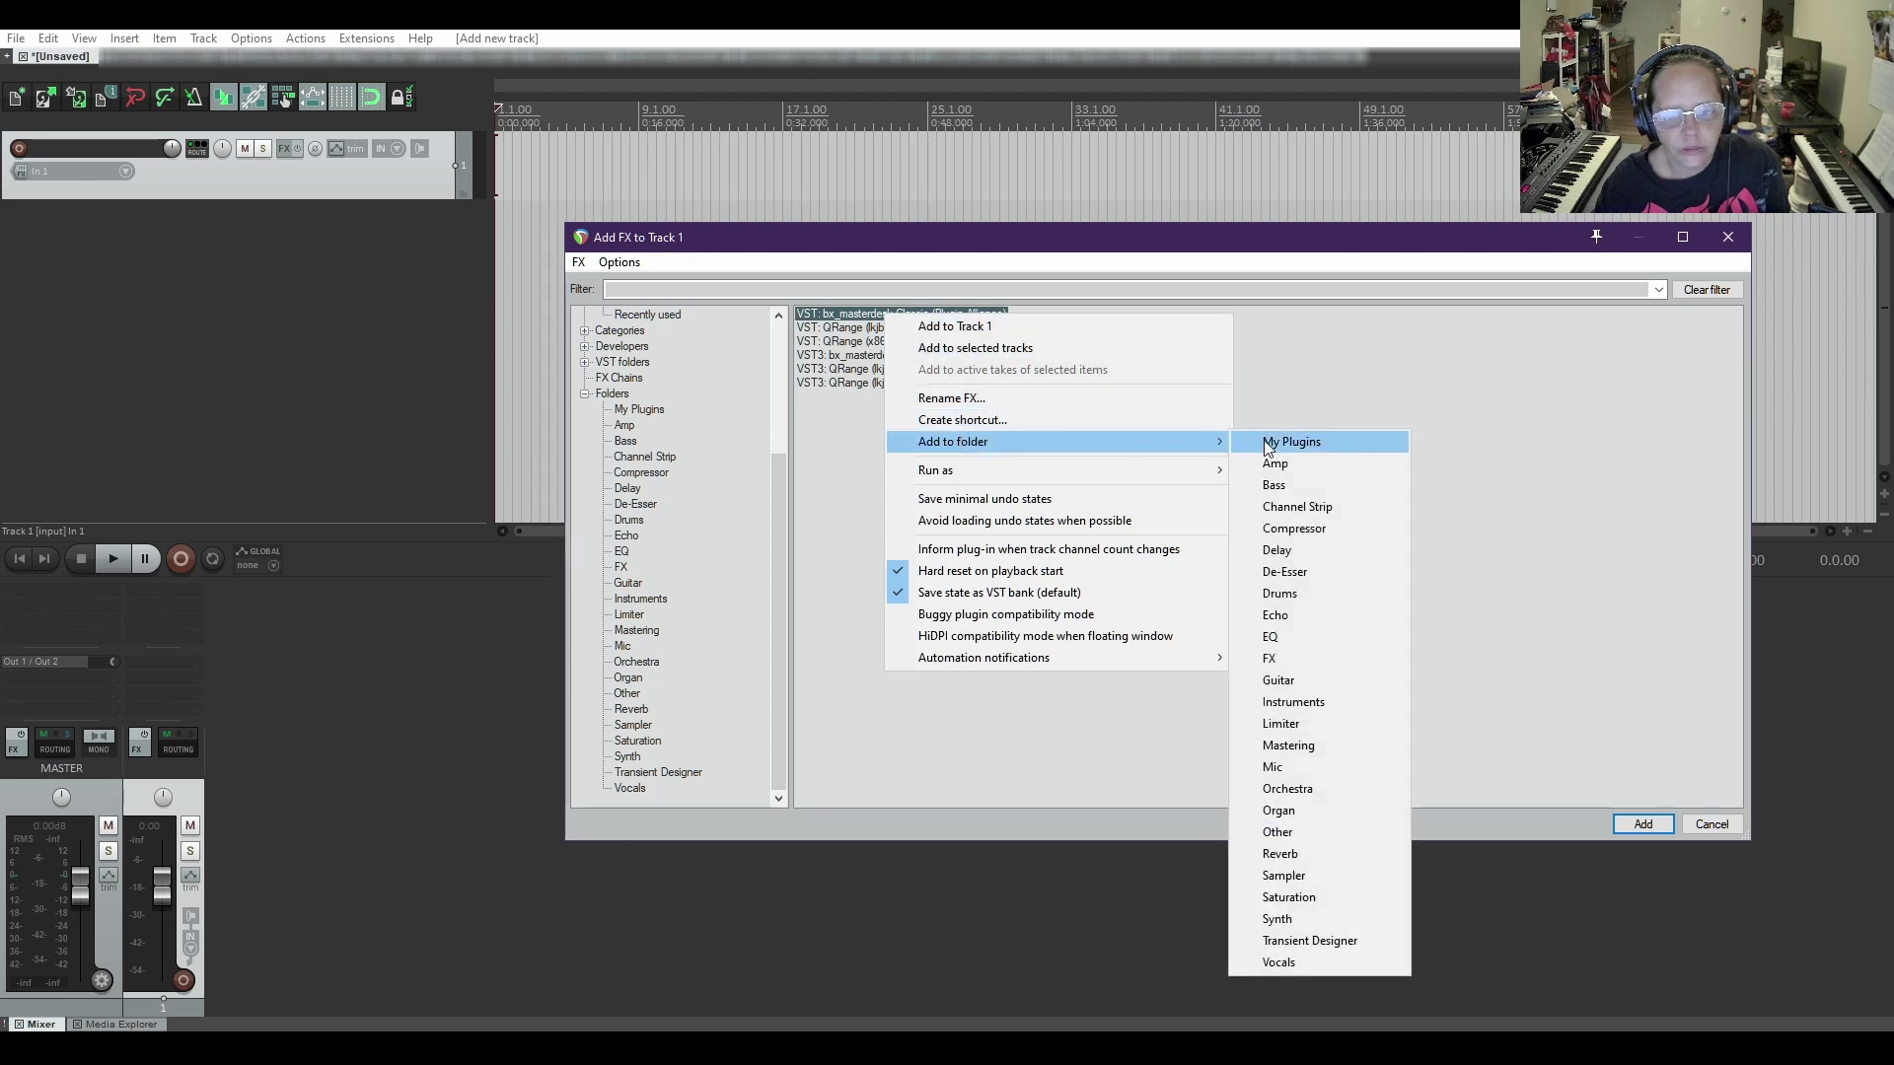
{"action": "left_click", "coordinate": [1312, 748]}
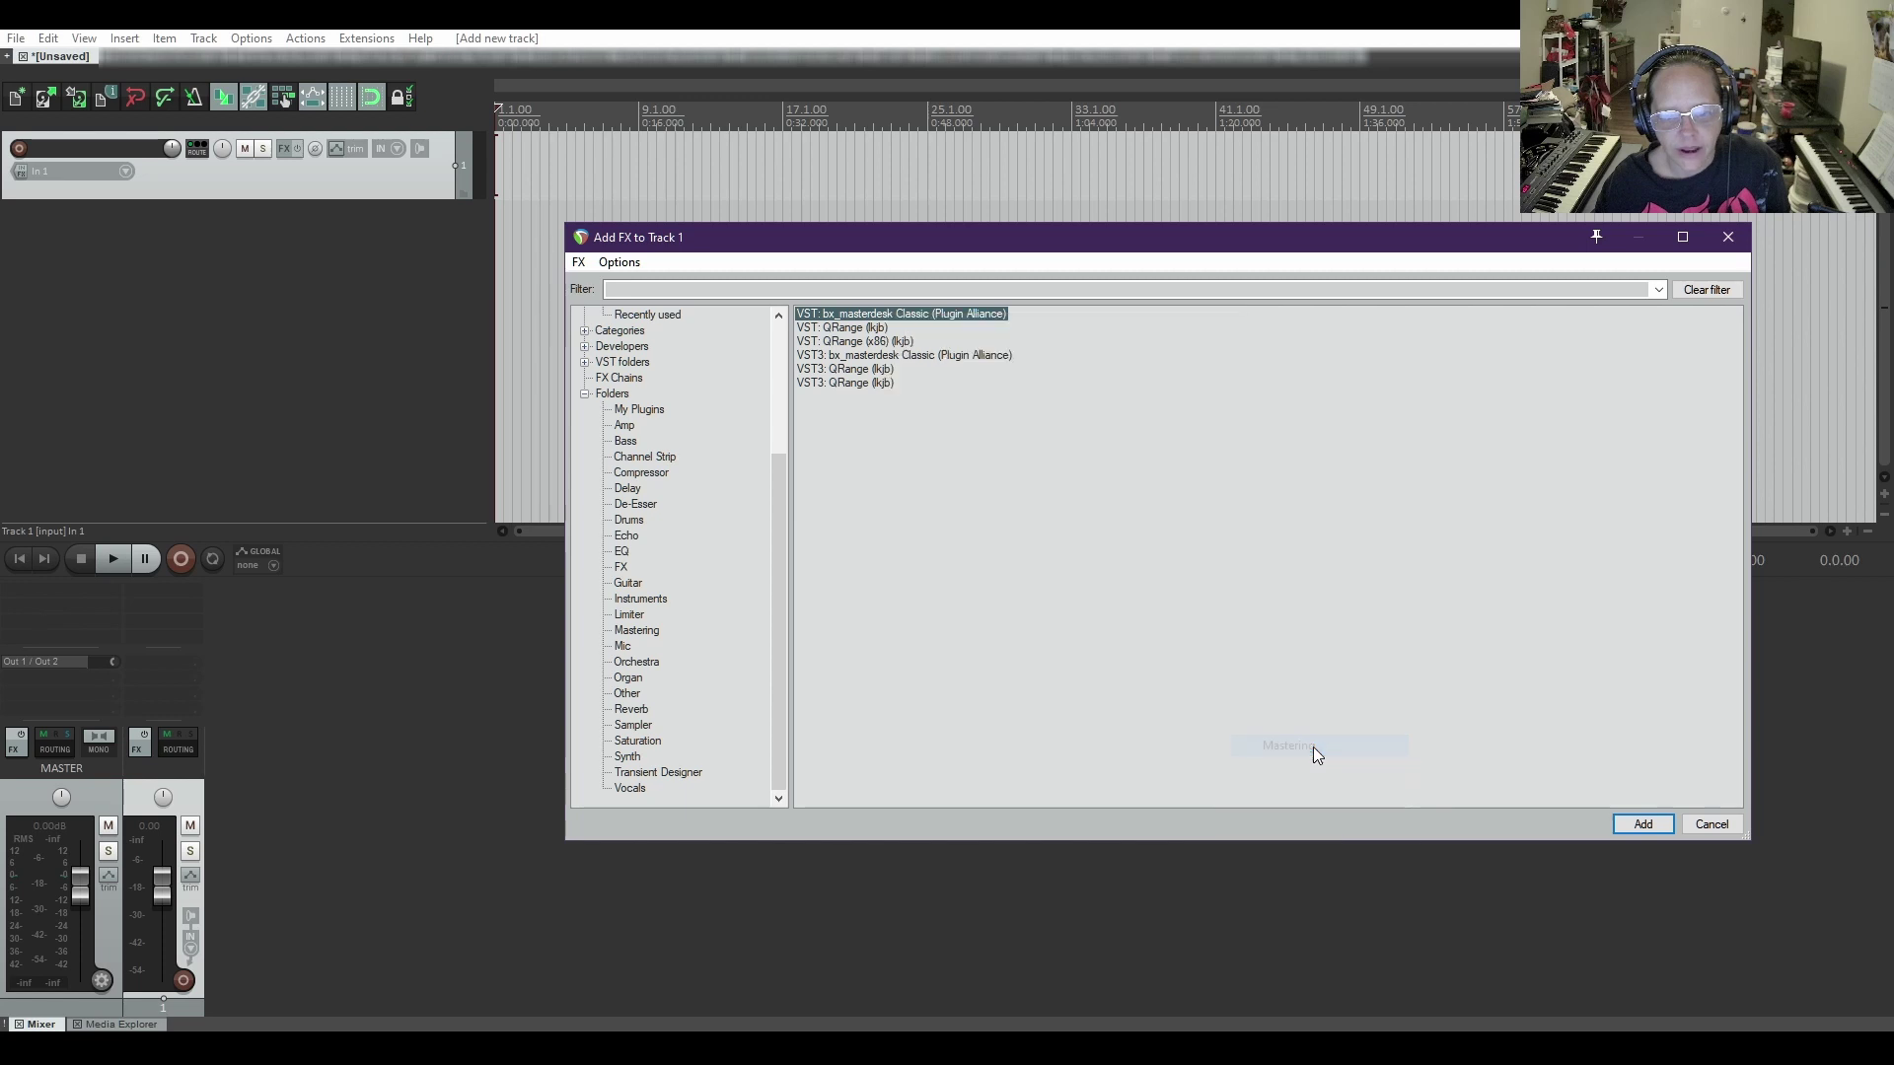
{"action": "right_click", "coordinate": [909, 357]}
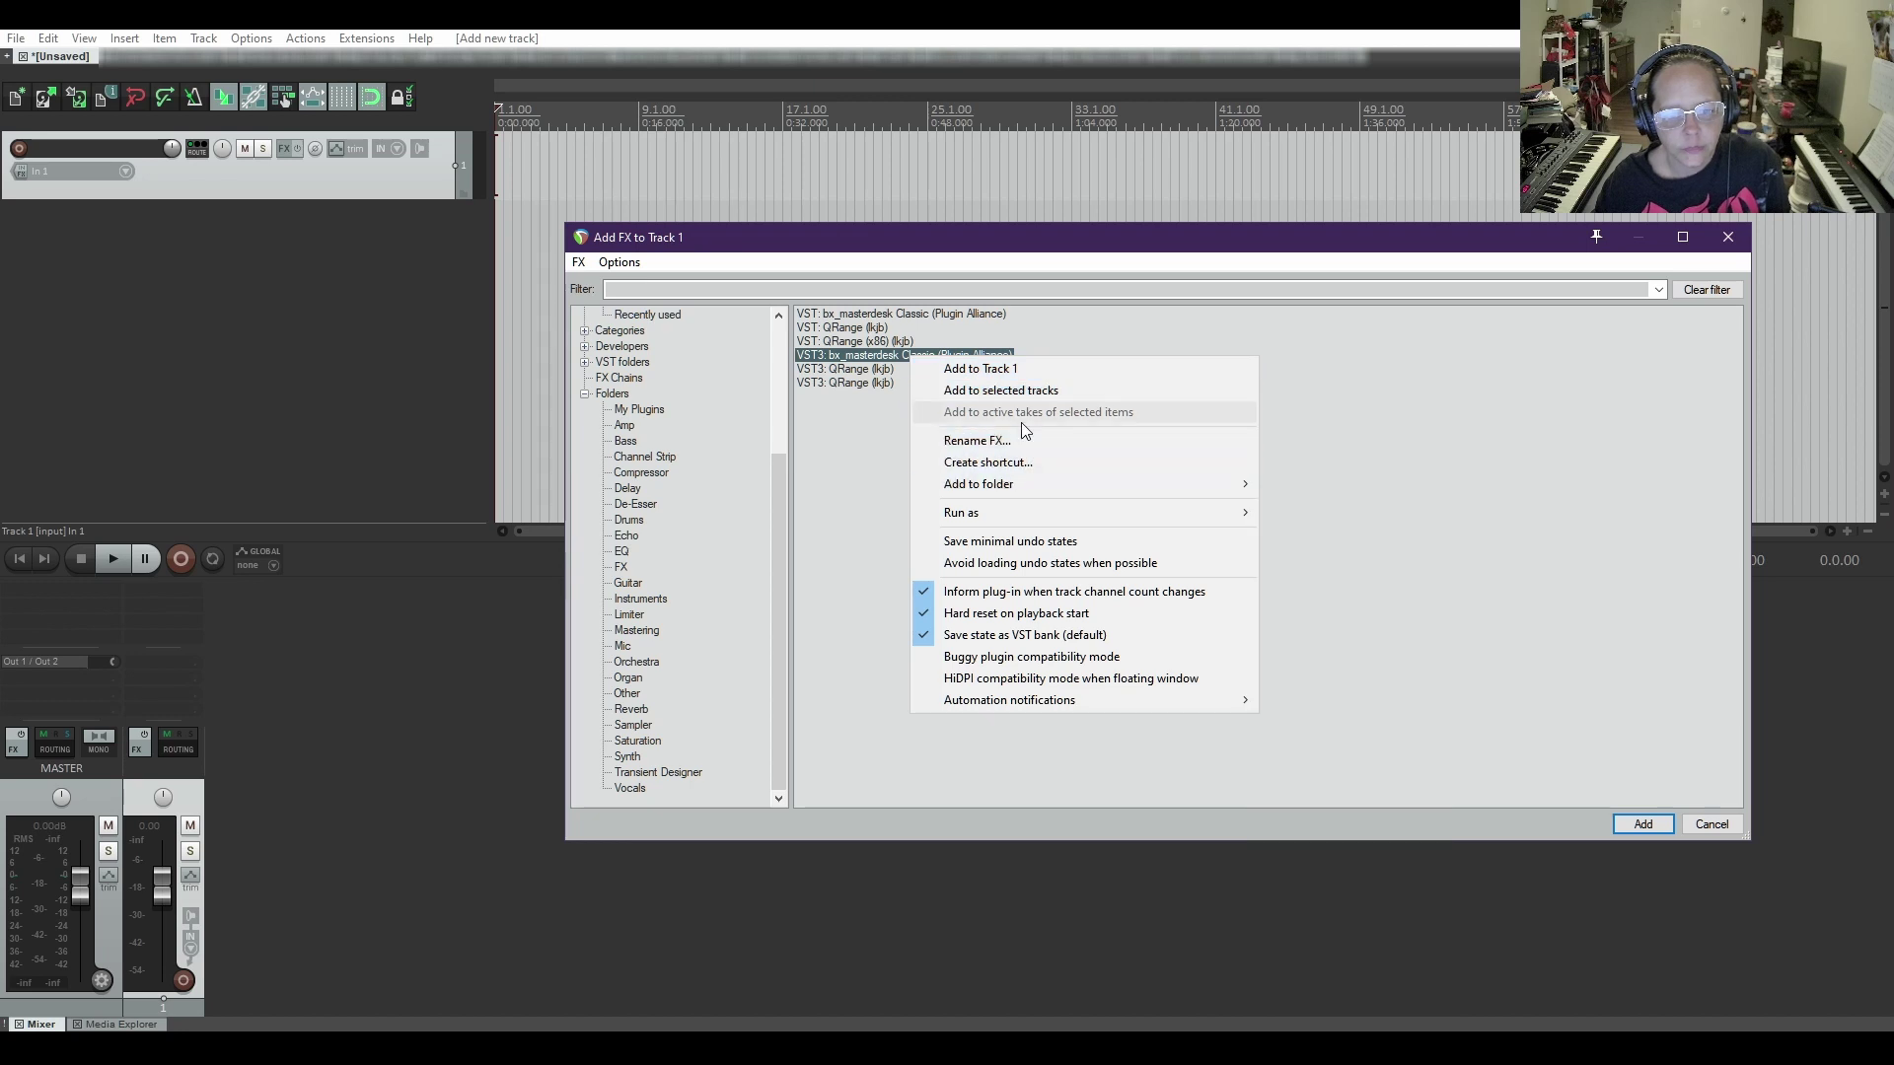
{"action": "mouse_move", "coordinate": [1214, 484]}
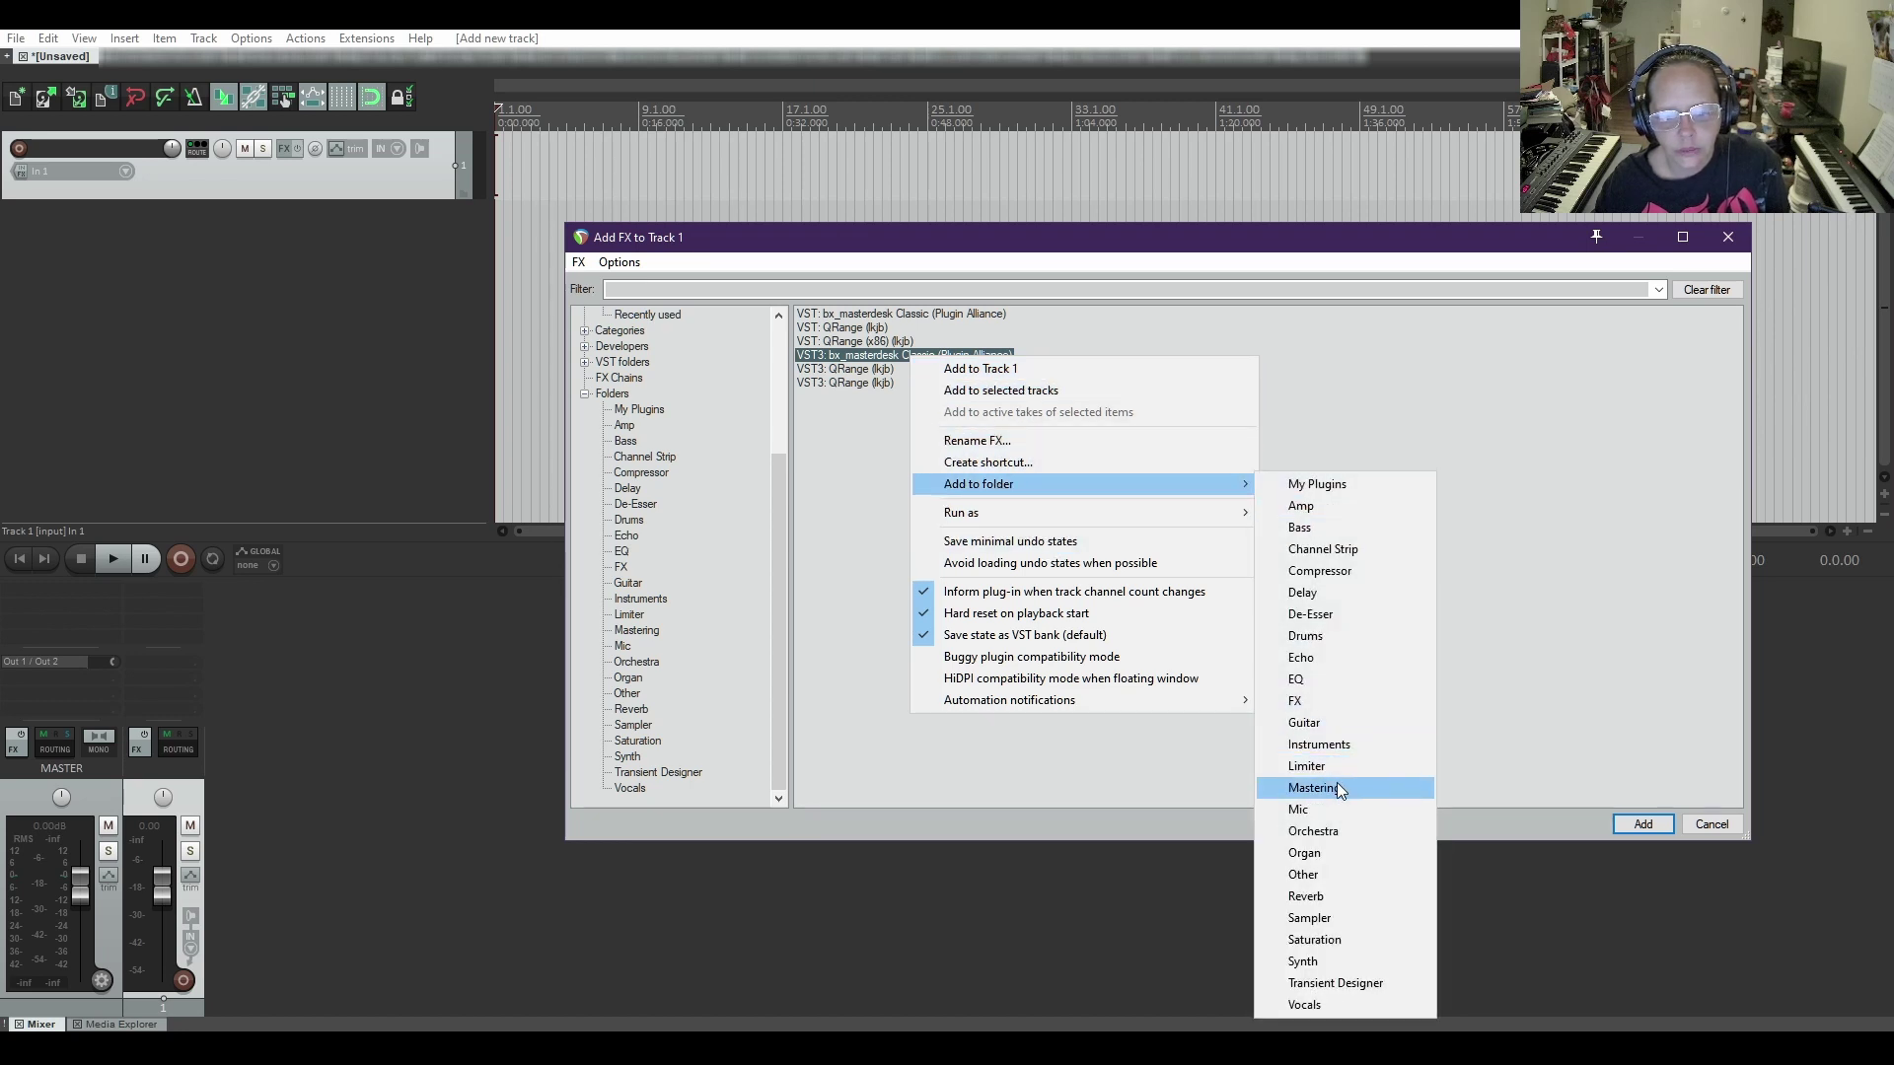
{"action": "left_click", "coordinate": [1312, 787]}
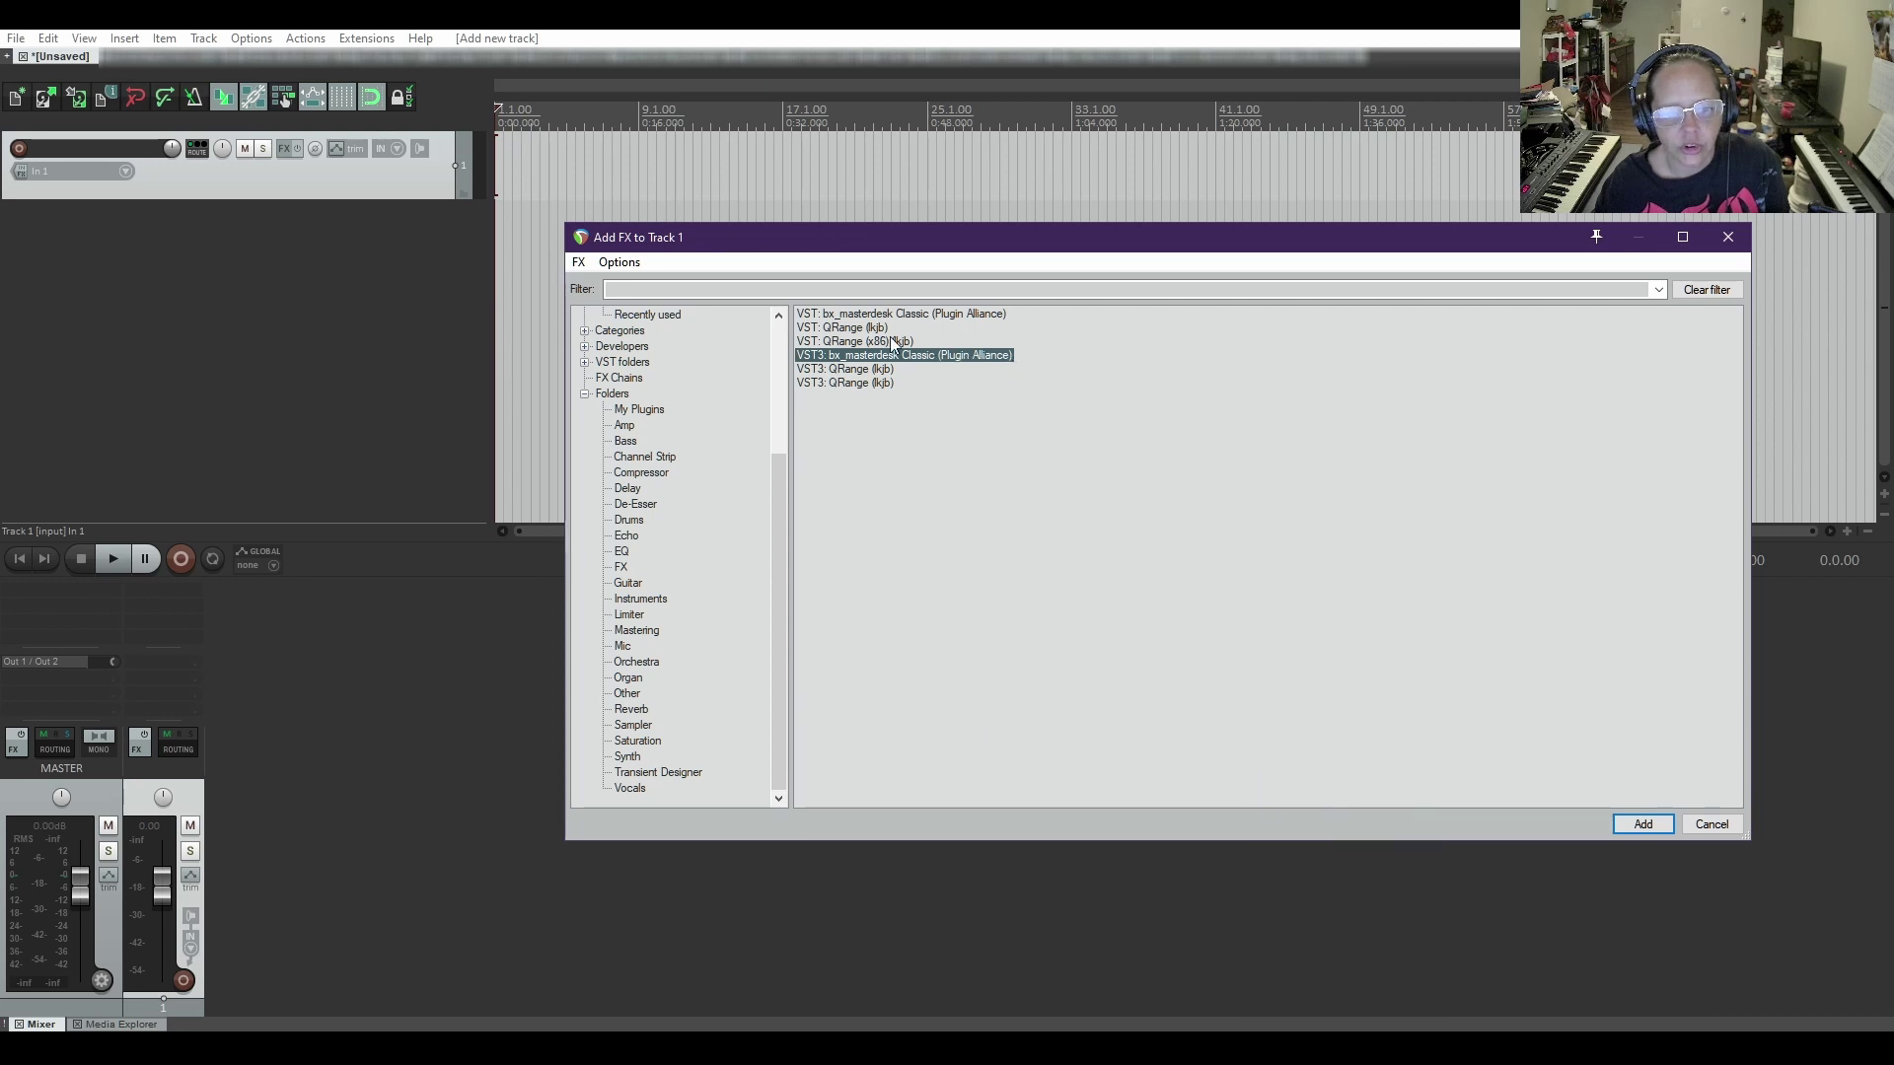
- Add the VST QRange and QRange (x86) plugins to the EQ folder
{"action": "right_click", "coordinate": [840, 329]}
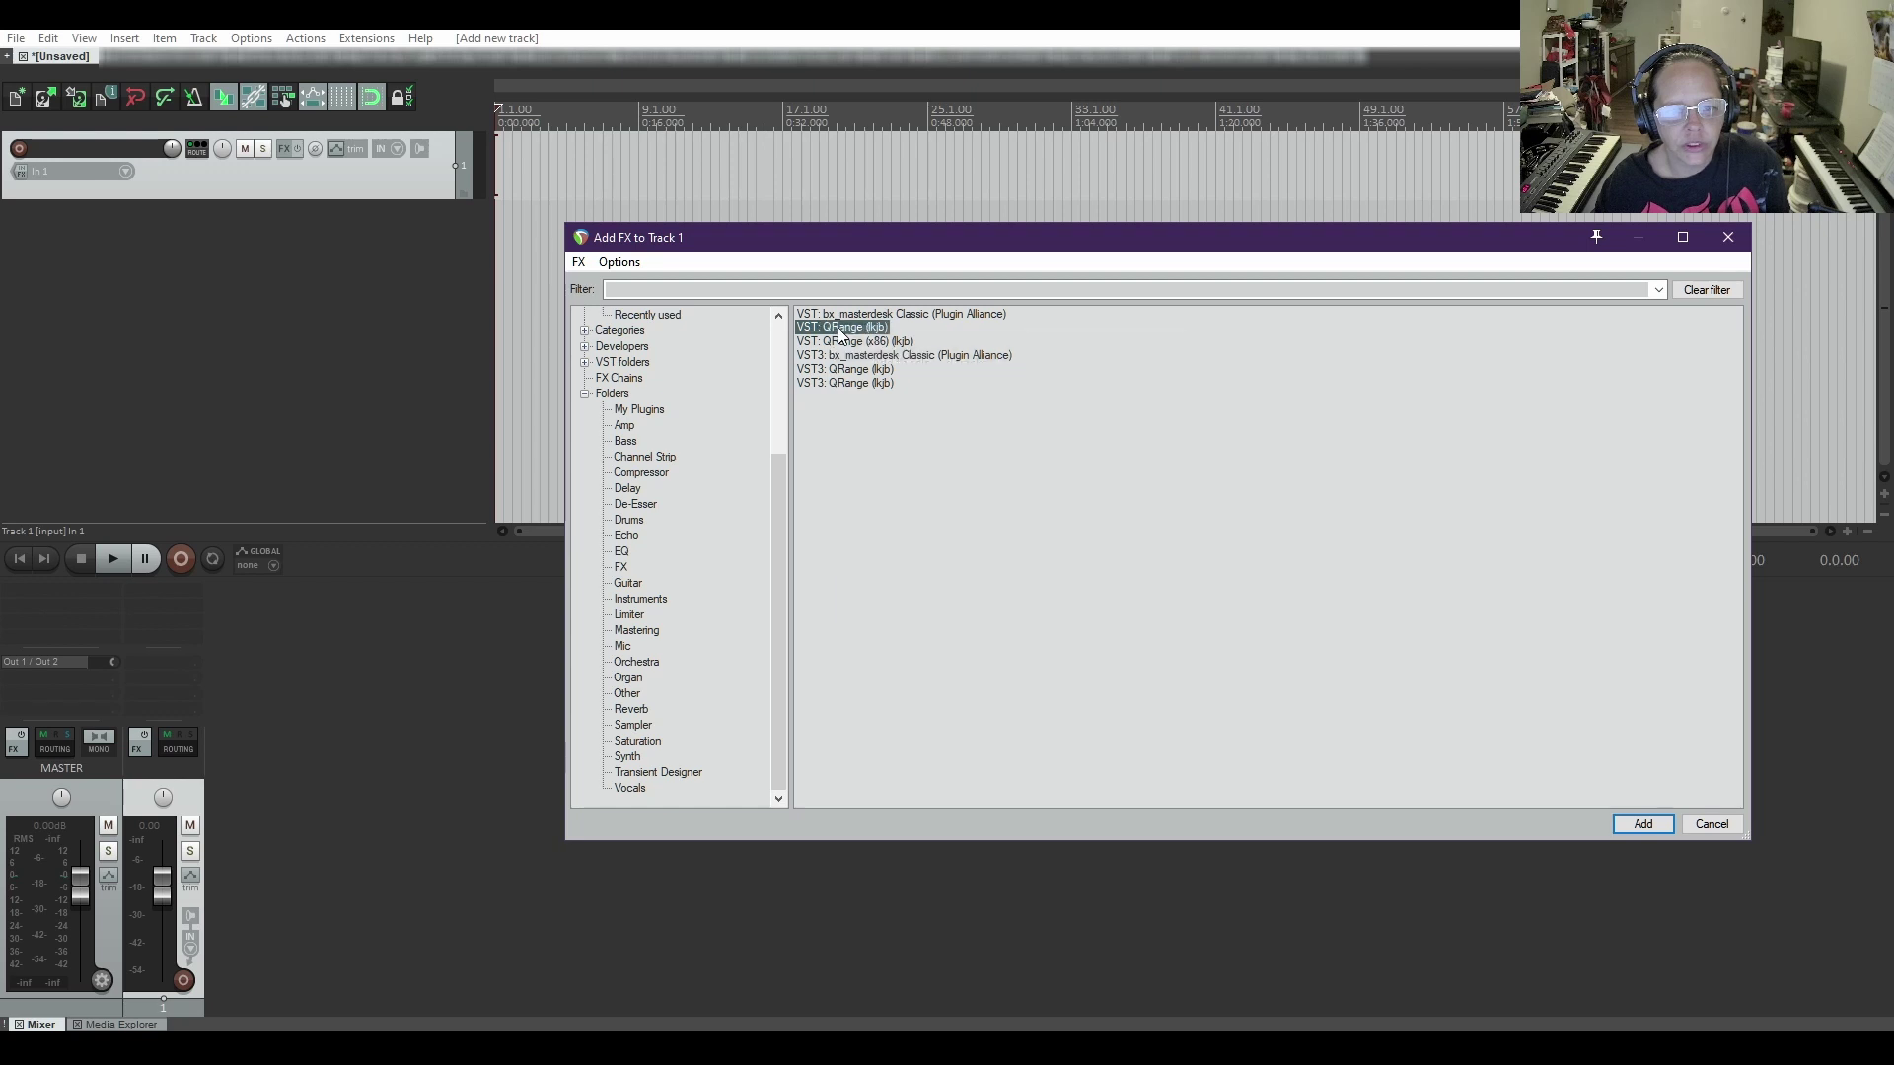
{"action": "mouse_move", "coordinate": [947, 456]}
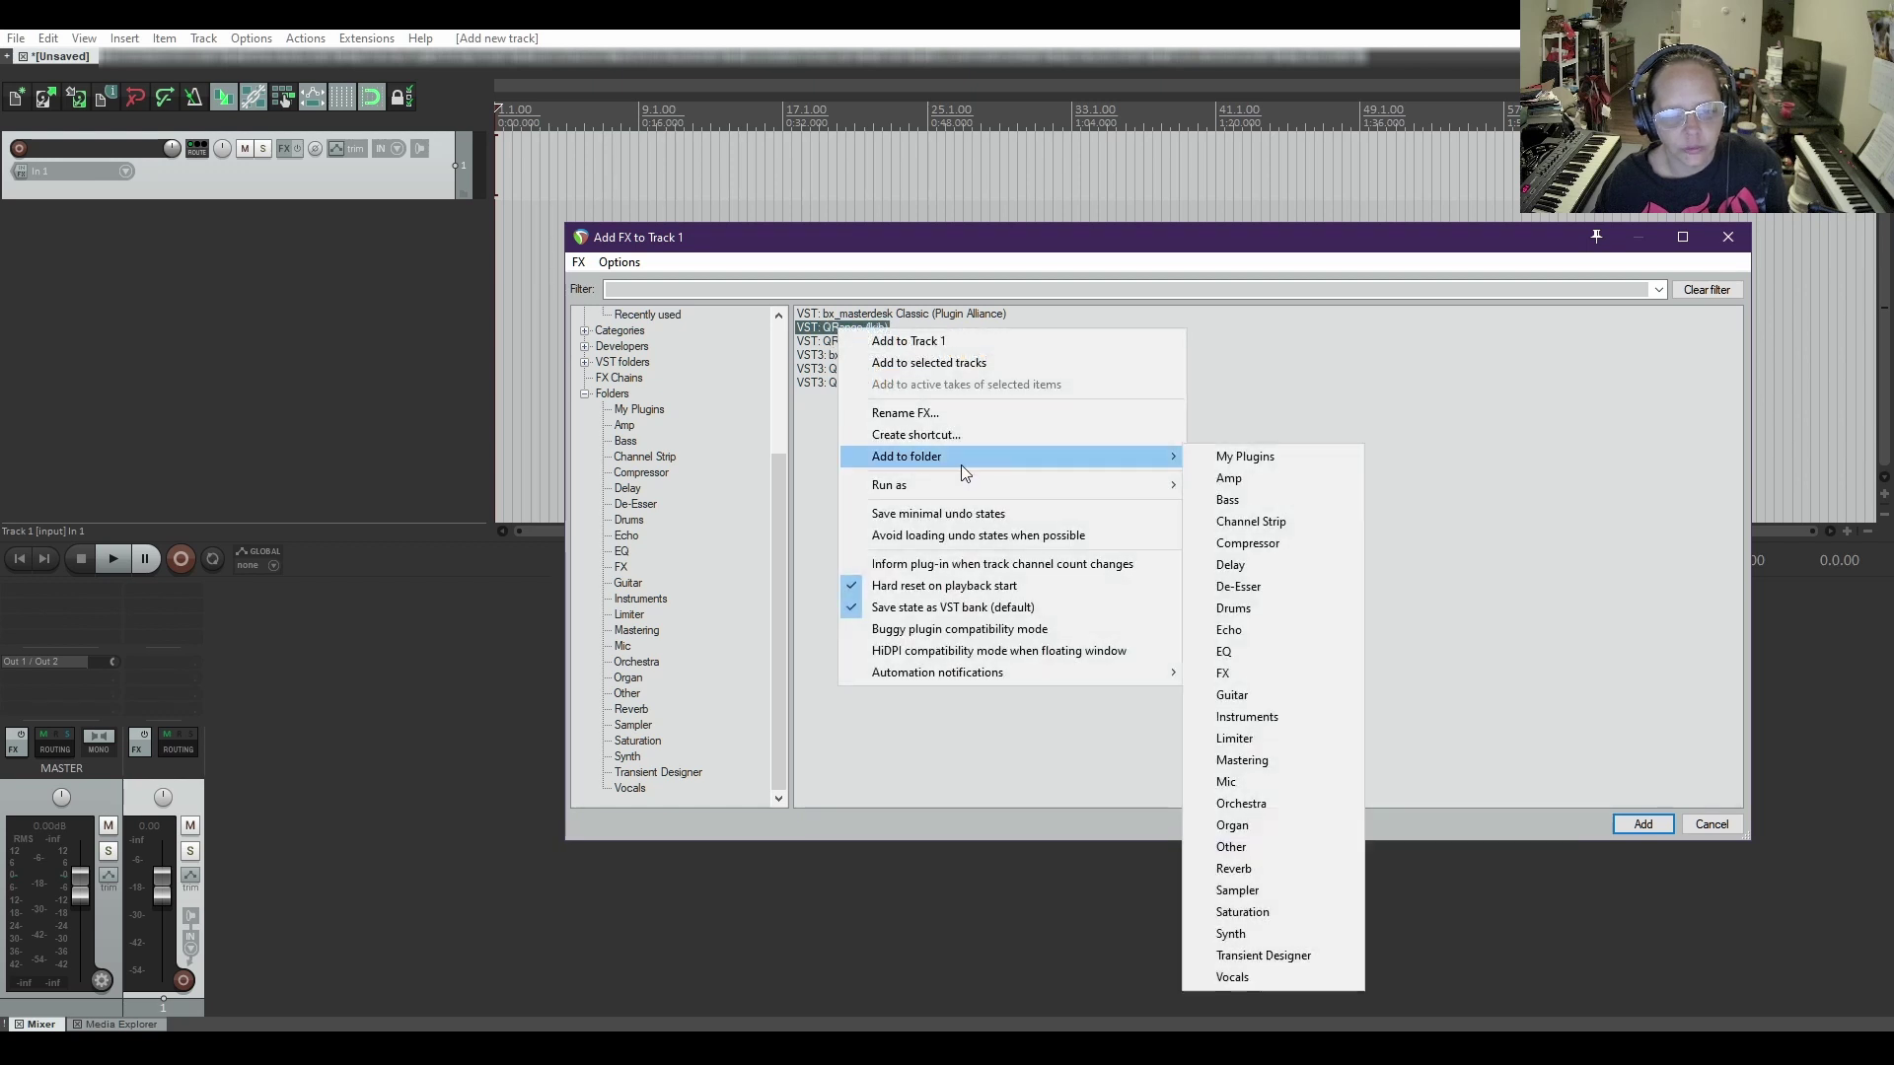
{"action": "left_click", "coordinate": [1253, 647]}
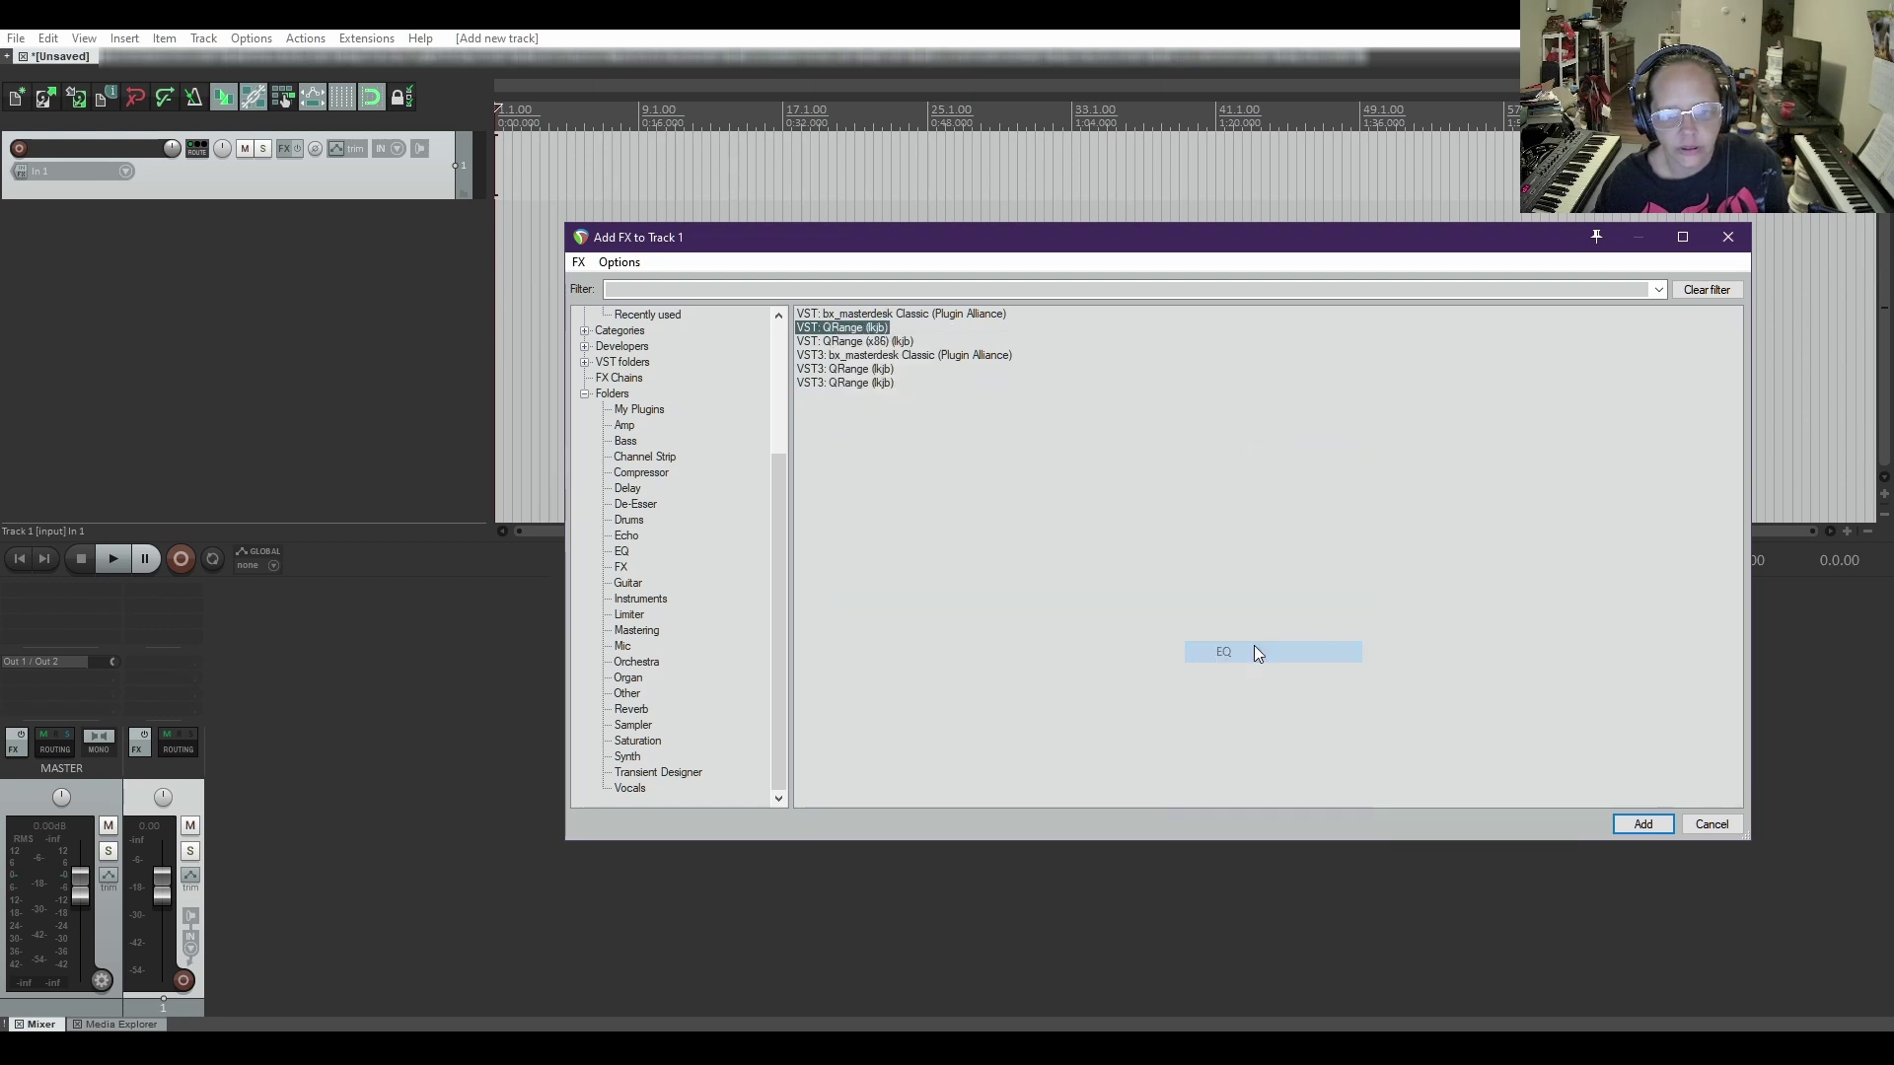
{"action": "right_click", "coordinate": [850, 345]}
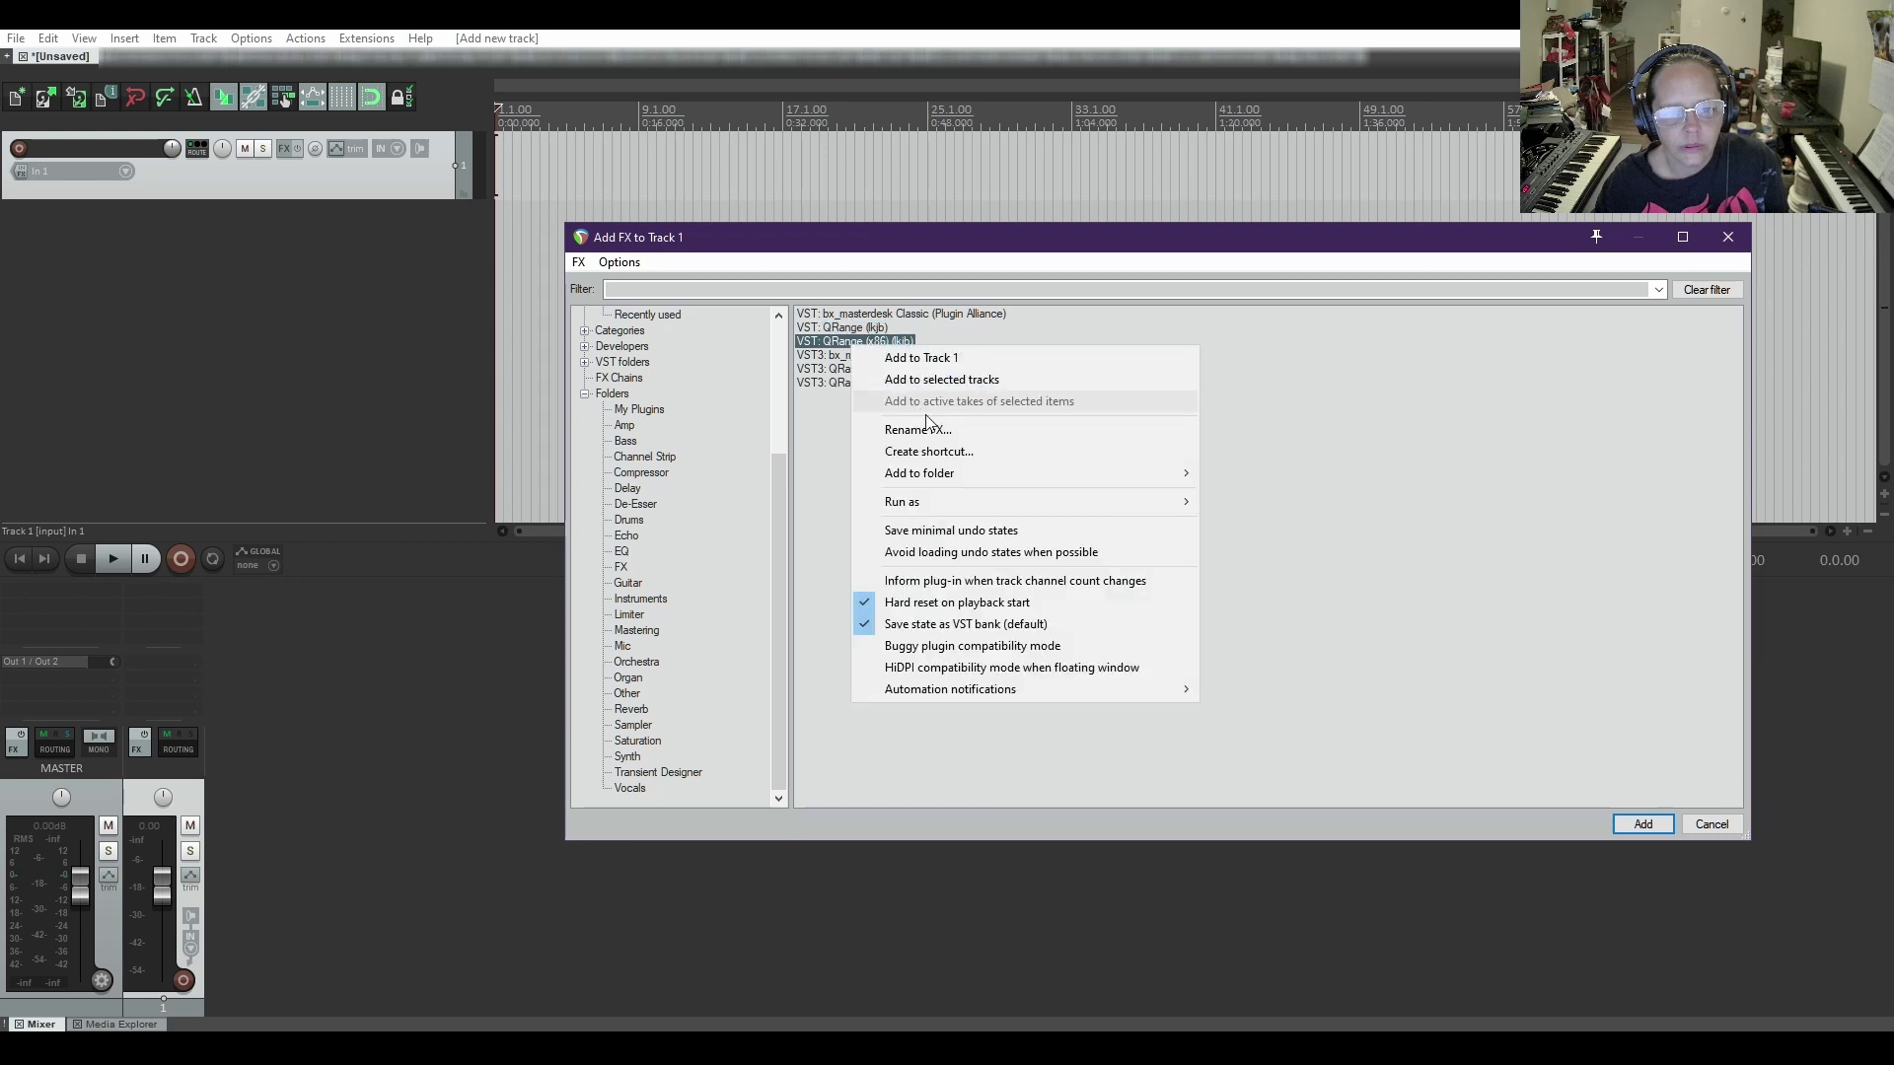
{"action": "mouse_move", "coordinate": [961, 473]}
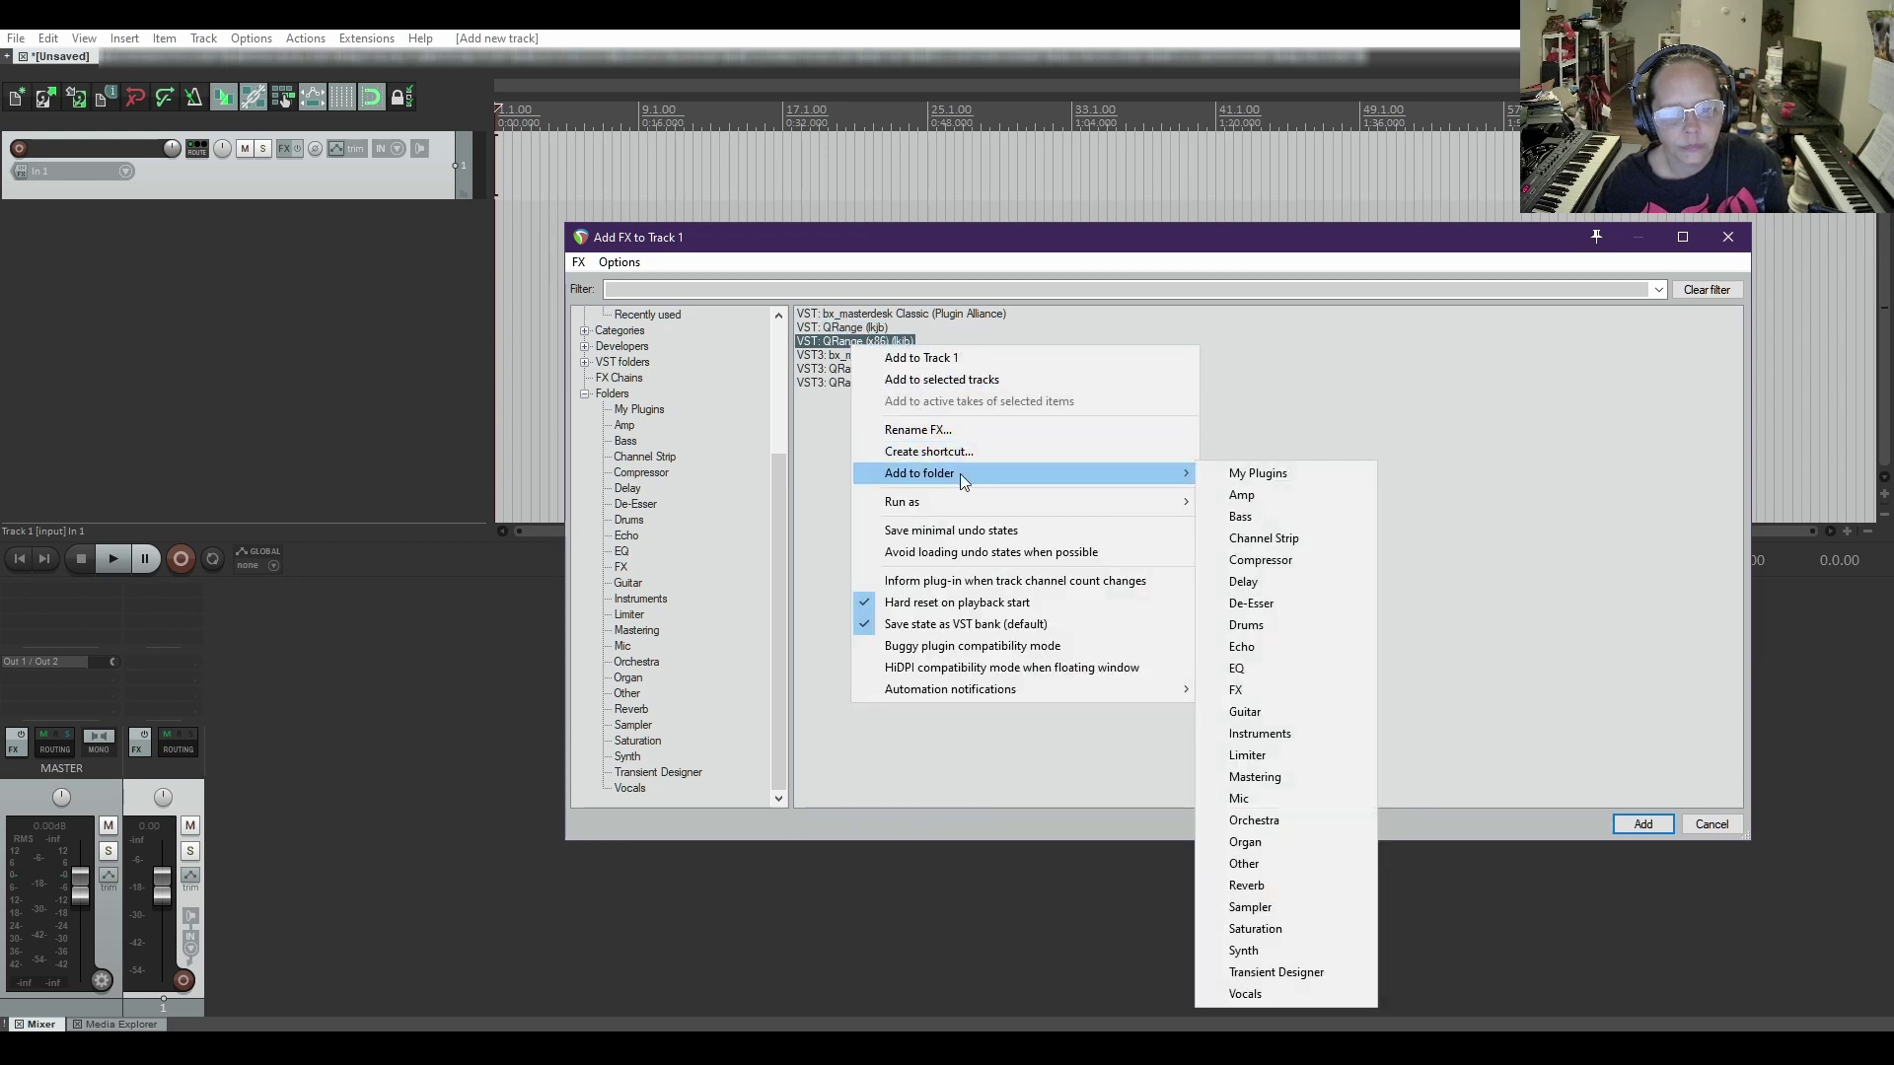
{"action": "left_click", "coordinate": [1265, 665]}
- Add both VST3 QRange (kjb) entries to the EQ folder and view its contents
{"action": "right_click", "coordinate": [854, 373]}
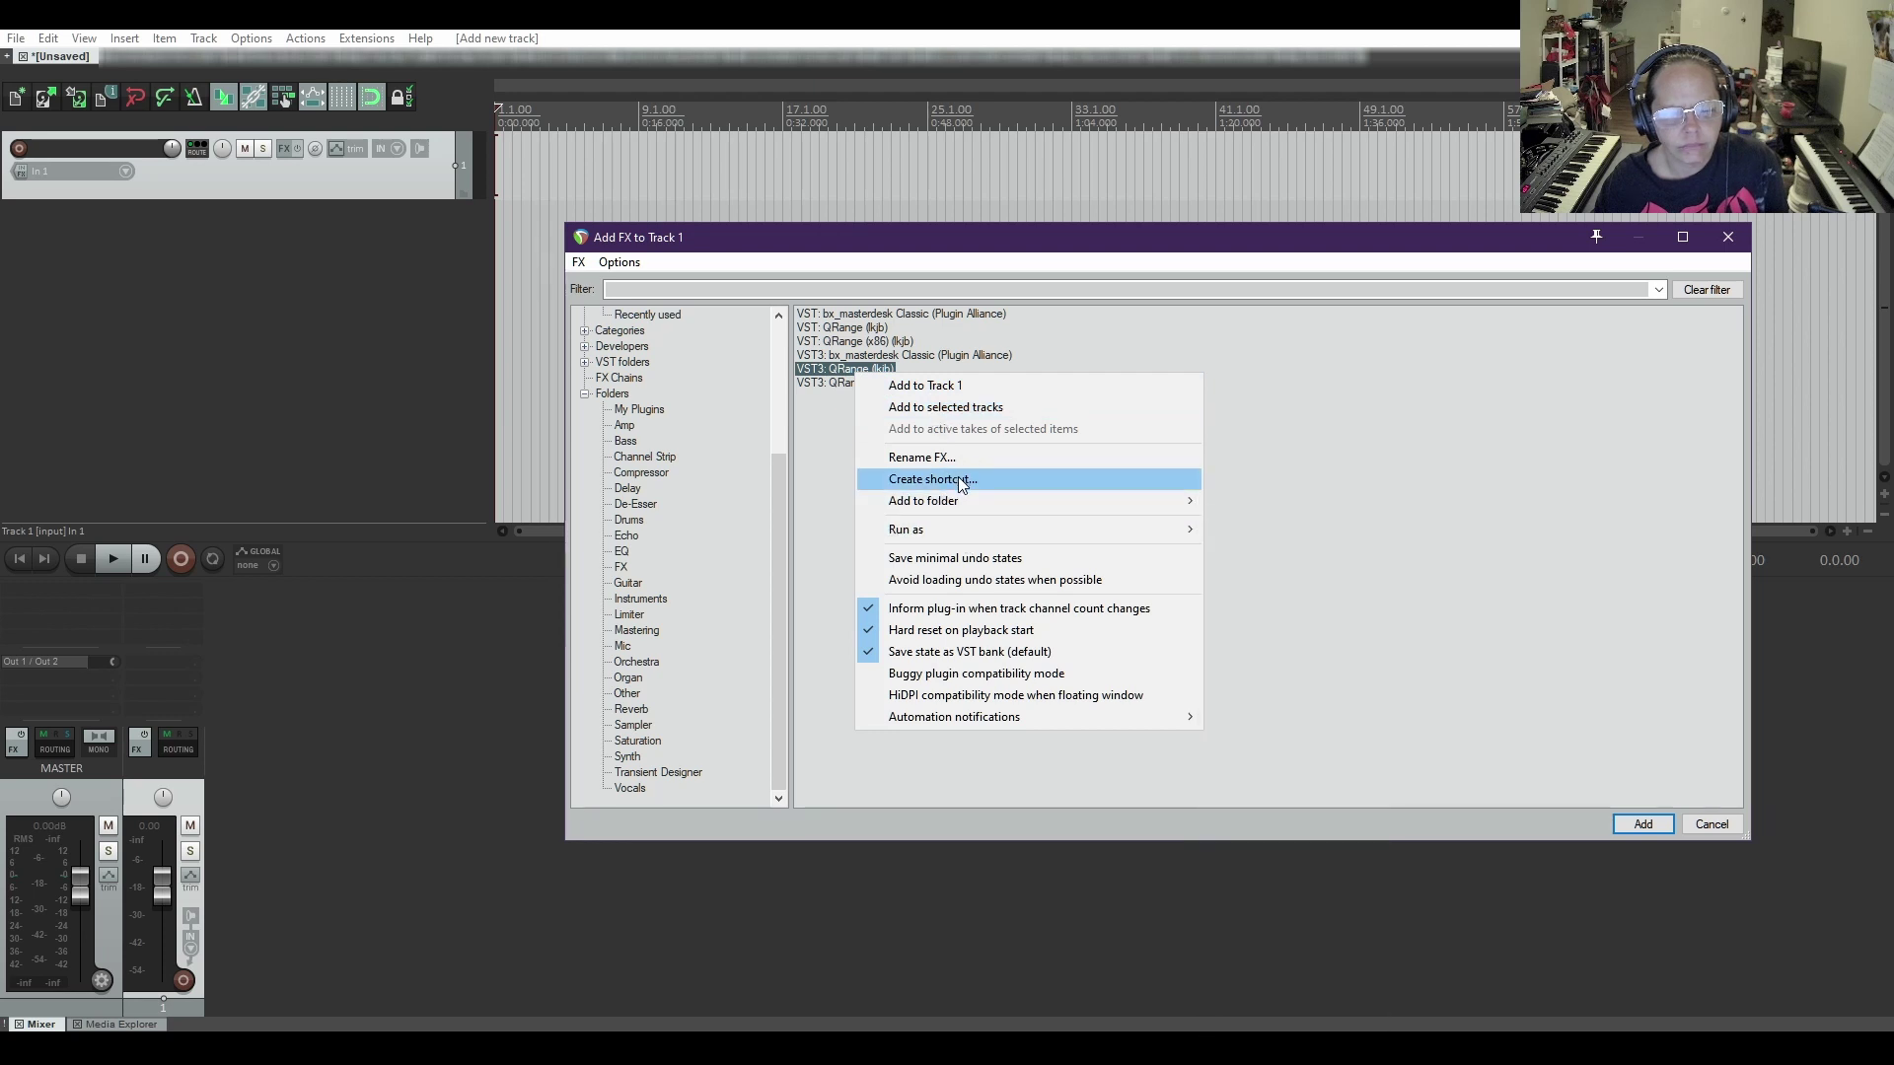
{"action": "mouse_move", "coordinate": [1017, 500]}
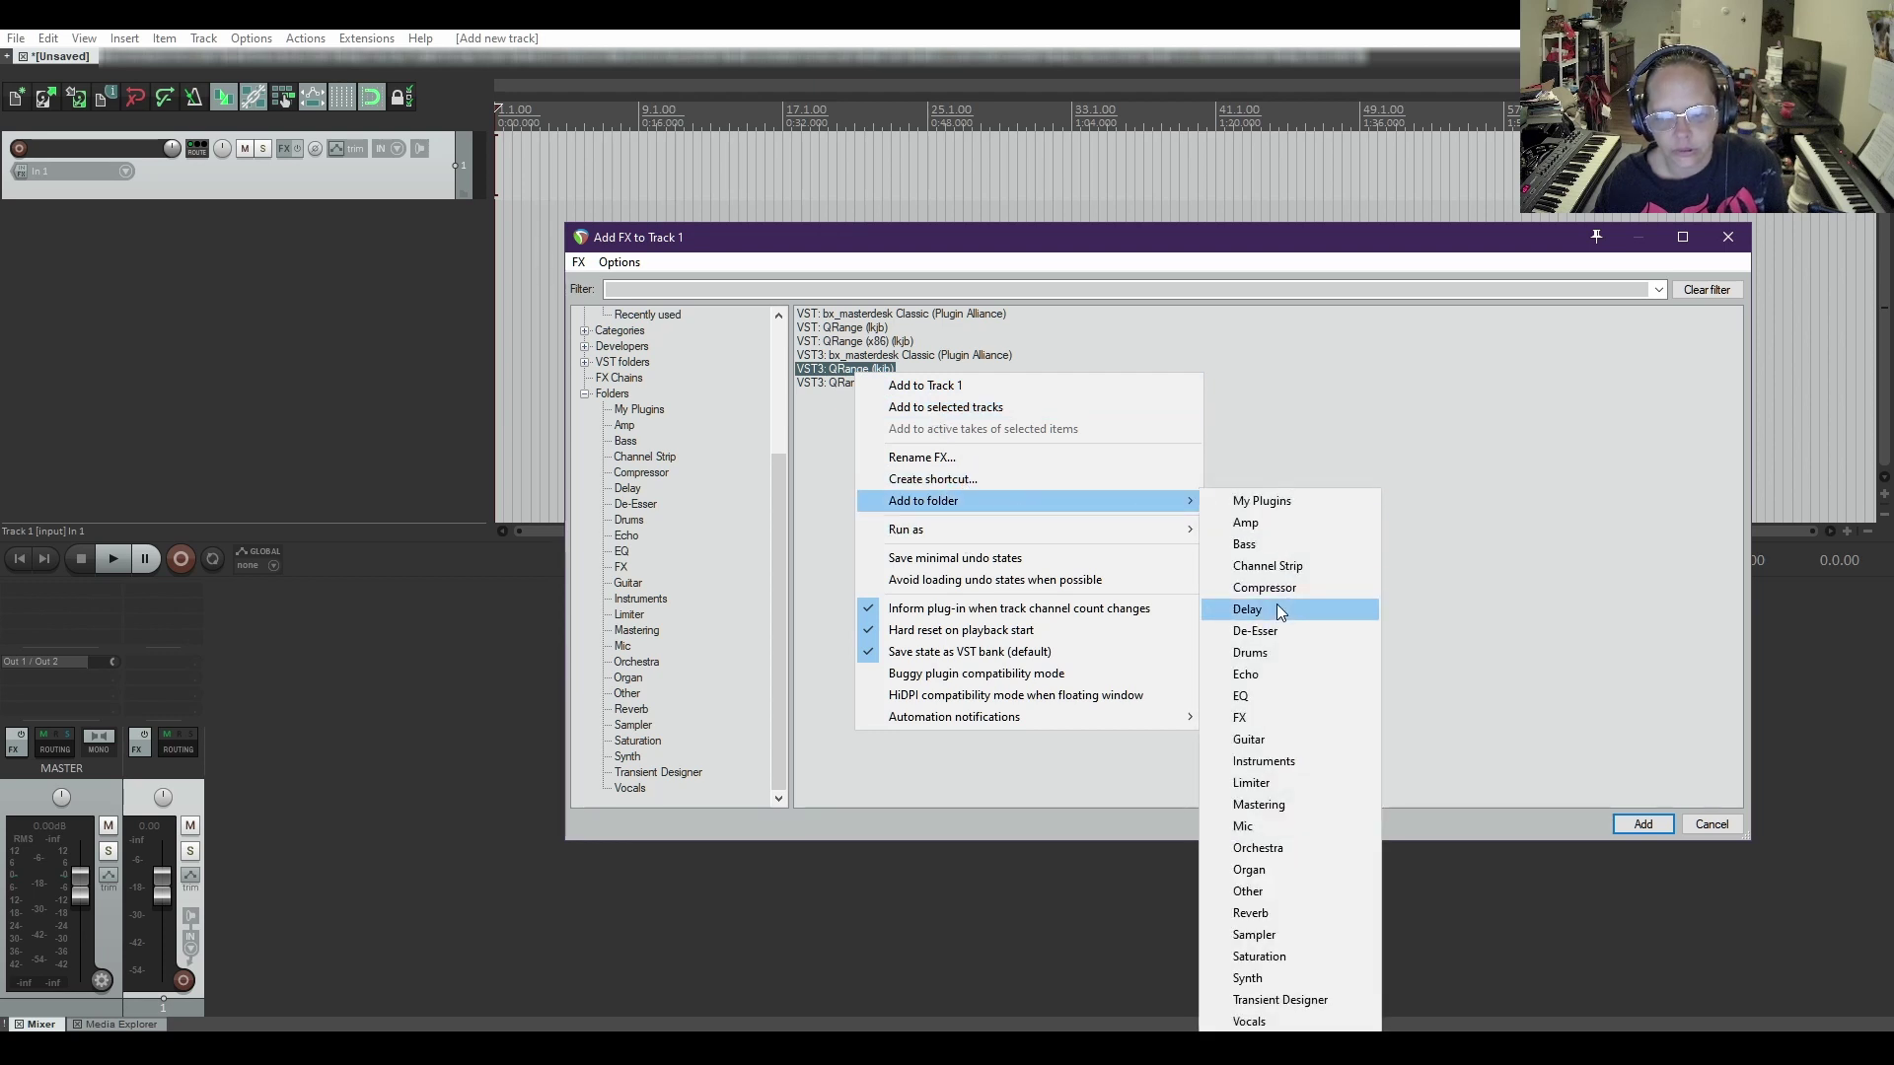
{"action": "left_click", "coordinate": [1273, 694]}
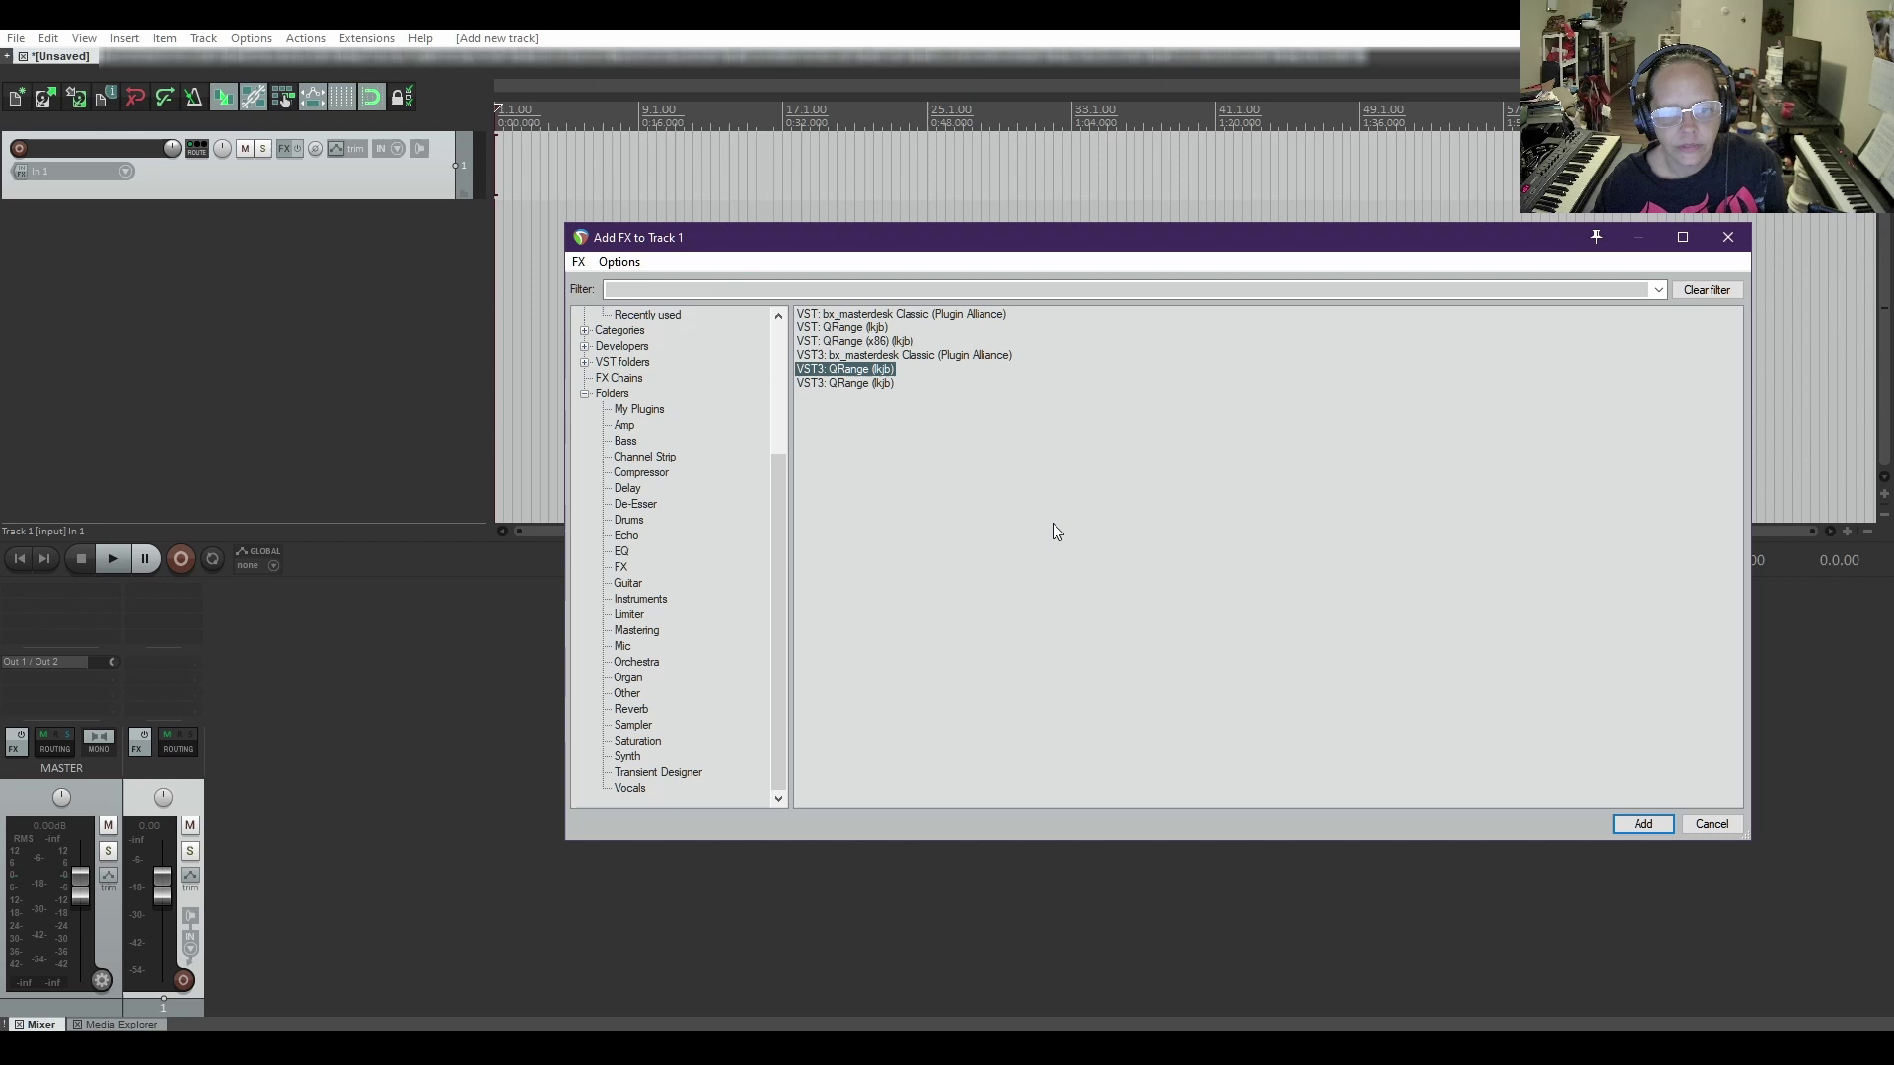
{"action": "right_click", "coordinate": [830, 385]}
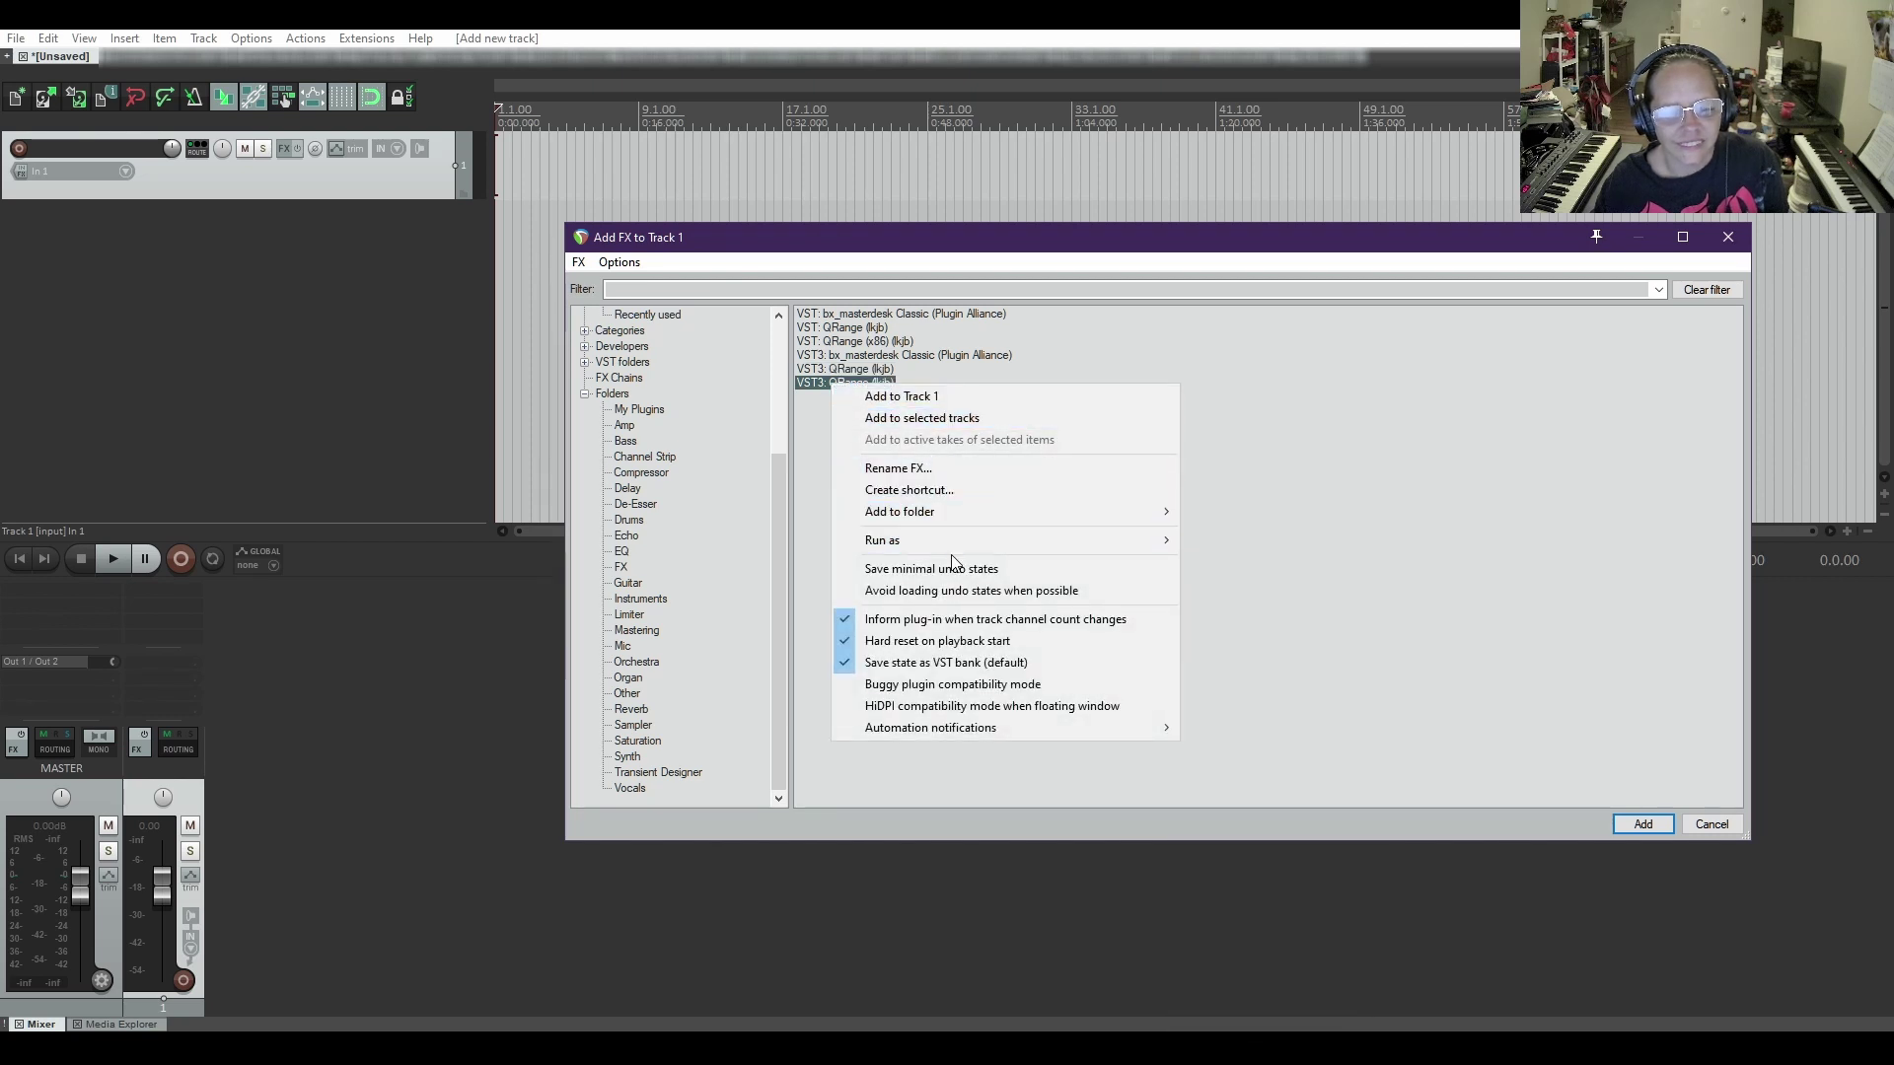
{"action": "mouse_move", "coordinate": [1045, 511]}
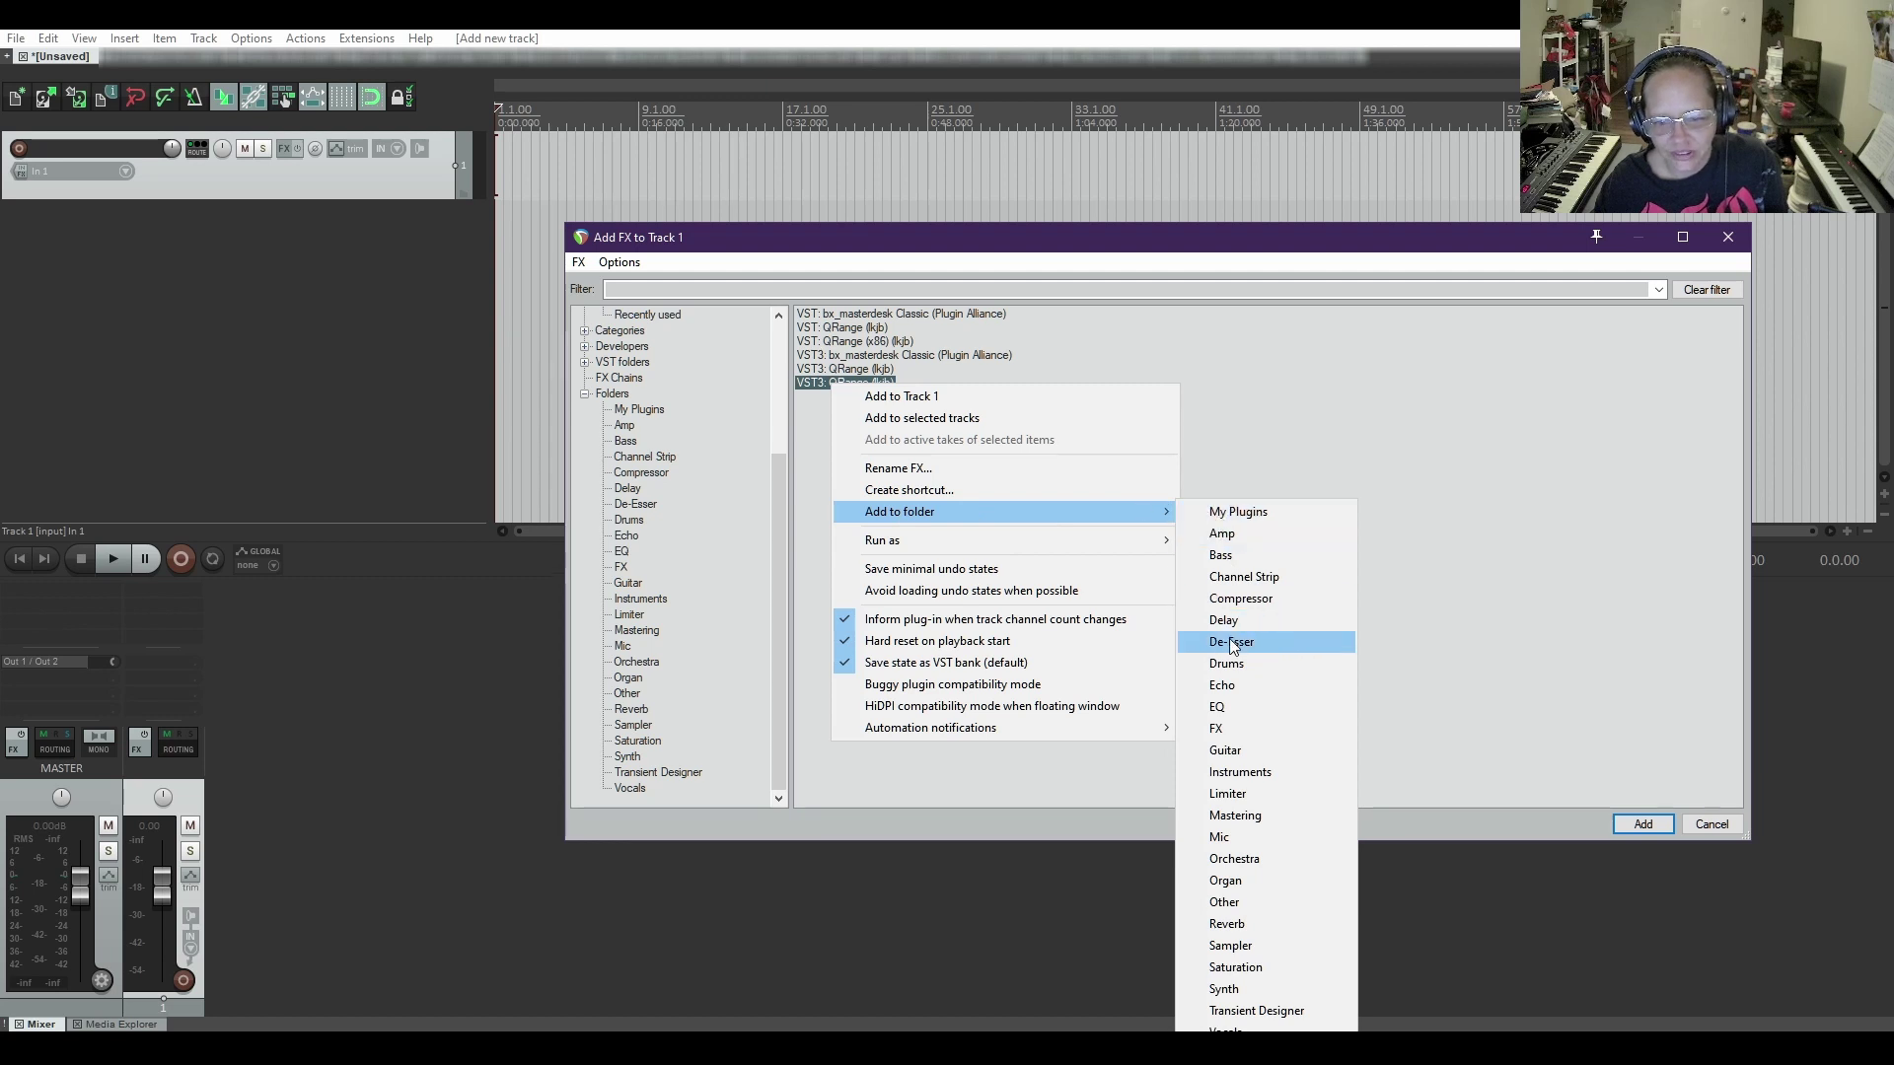
{"action": "left_click", "coordinate": [1250, 708]}
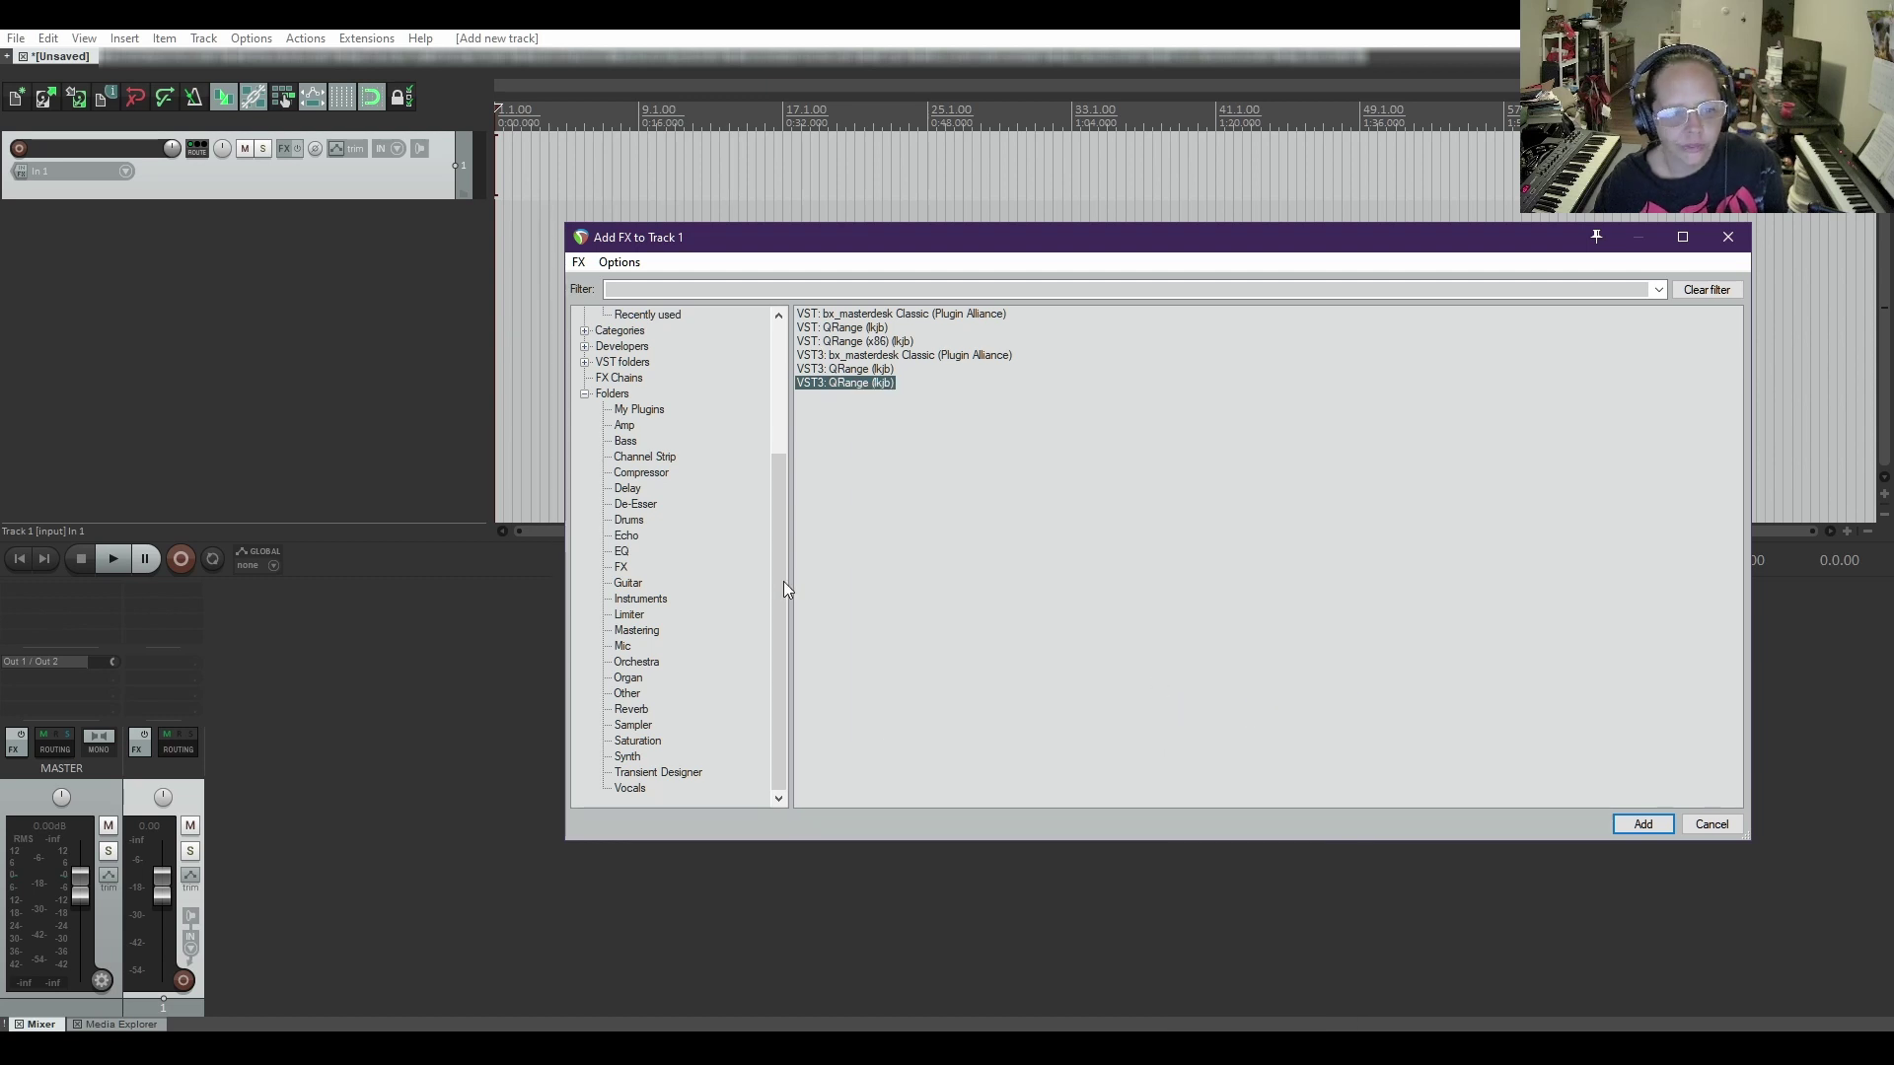
{"action": "left_click", "coordinate": [621, 551]}
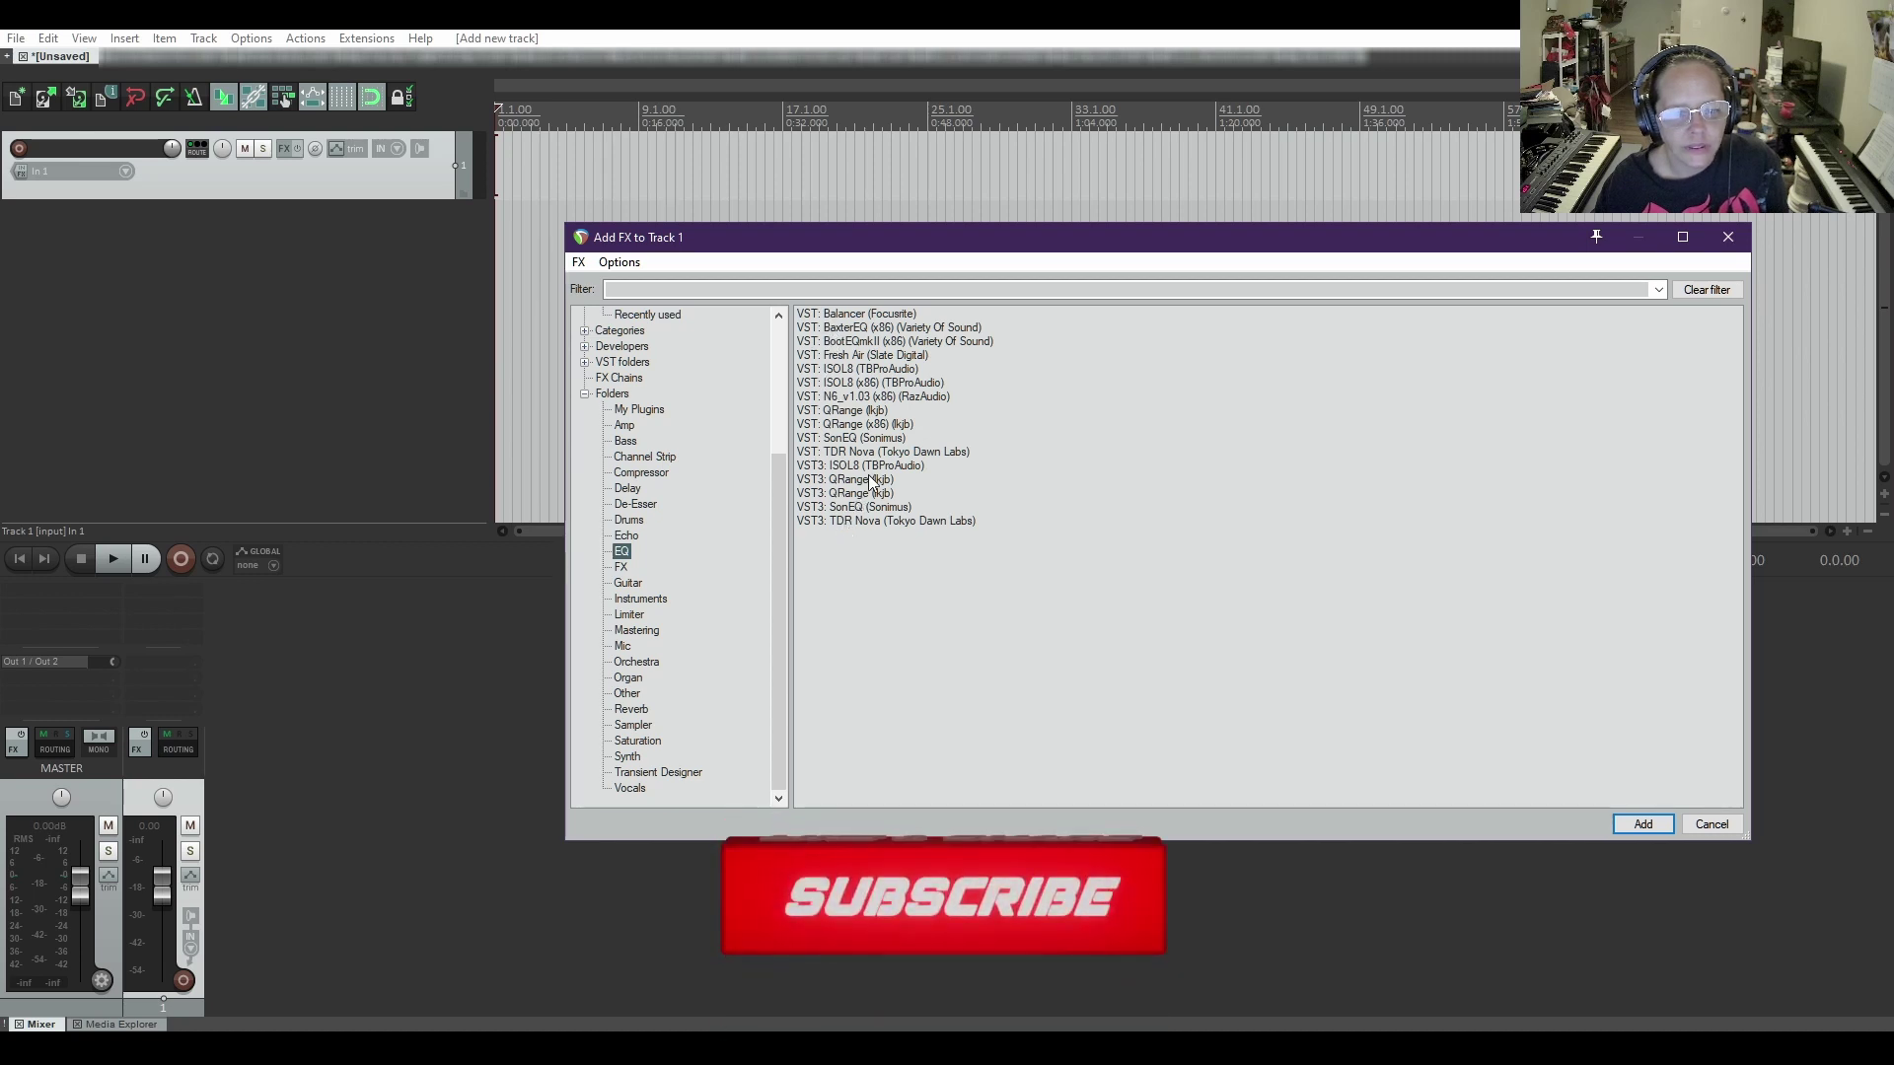
- Show the Mastering folder, listing bx_masterdesk Classic, Ozone 9 Elements and Limiter_LE2
{"action": "left_click", "coordinate": [635, 630]}
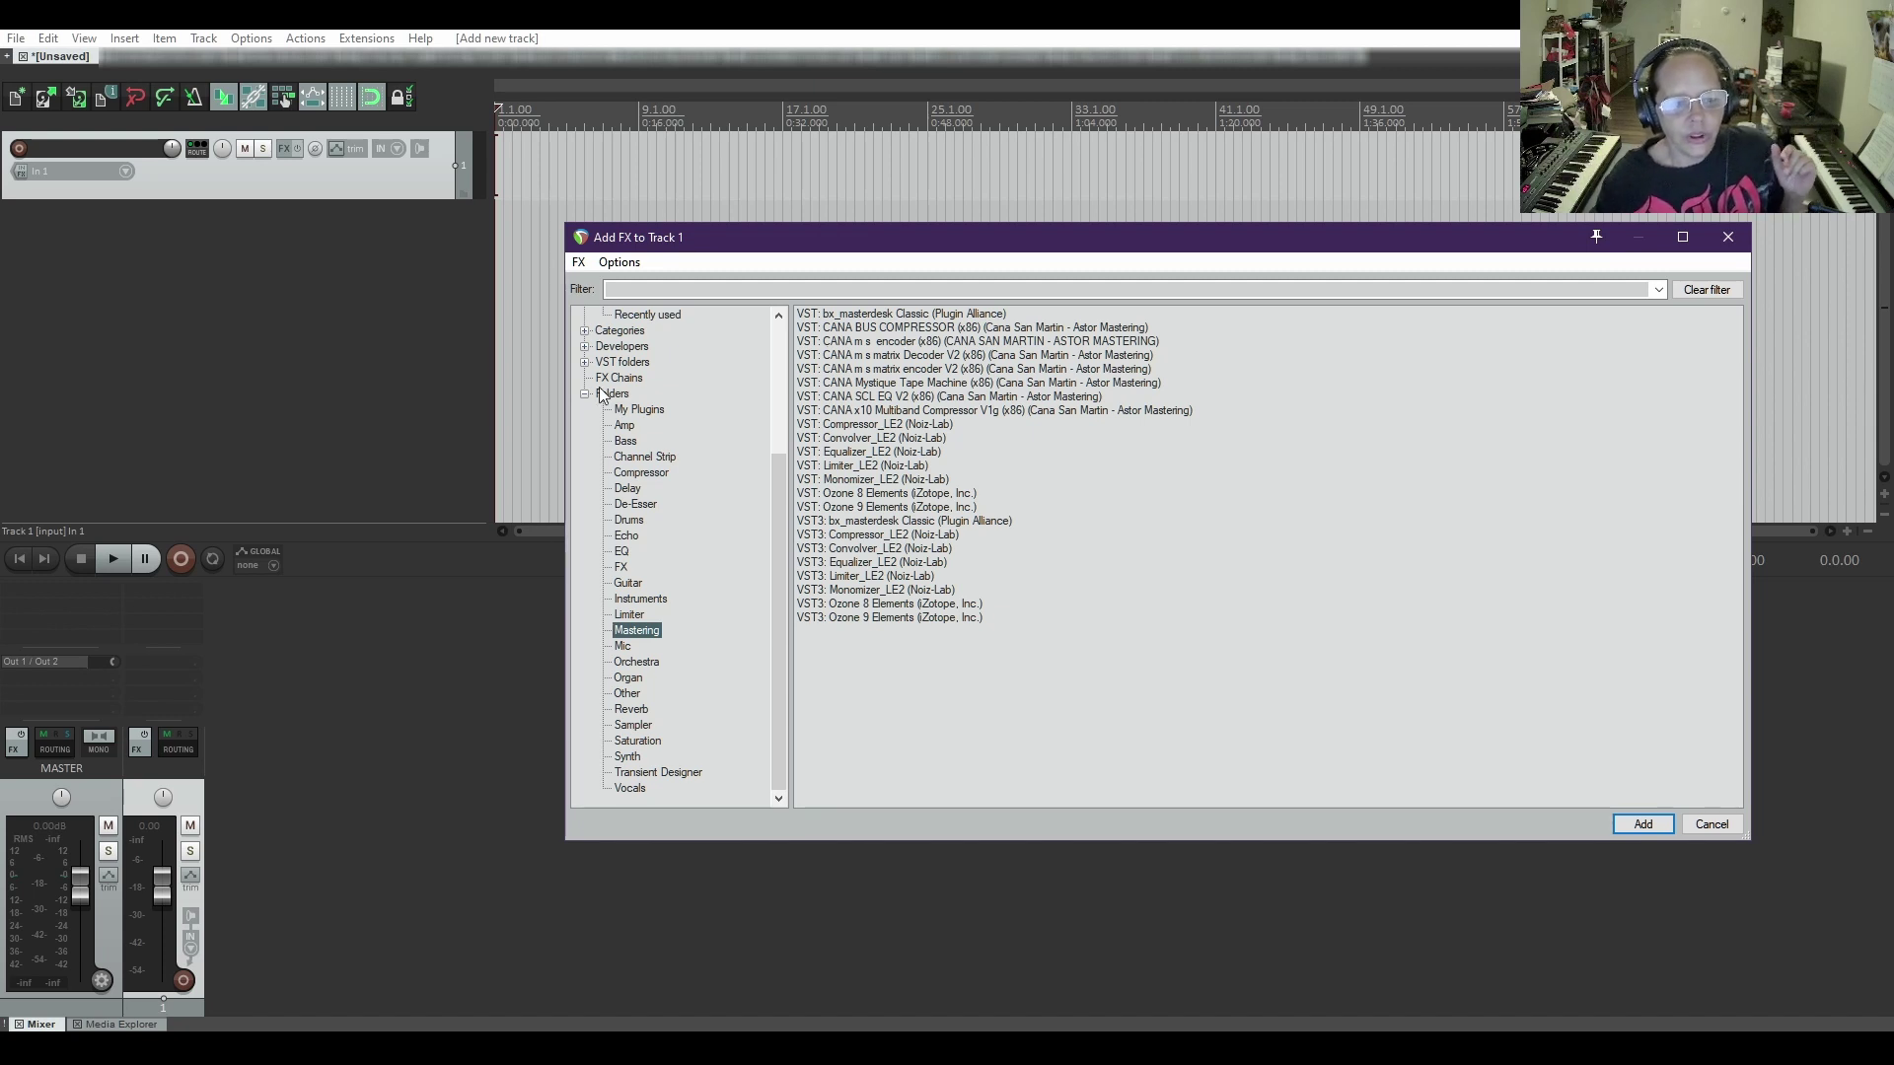
- Expand Developers and list the Waves plugins, such as C6 Stereo and H-Delay
{"action": "left_click", "coordinate": [585, 346]}
{"action": "scroll", "coordinate": [735, 494], "scroll_direction": "down", "scroll_amount": 15}
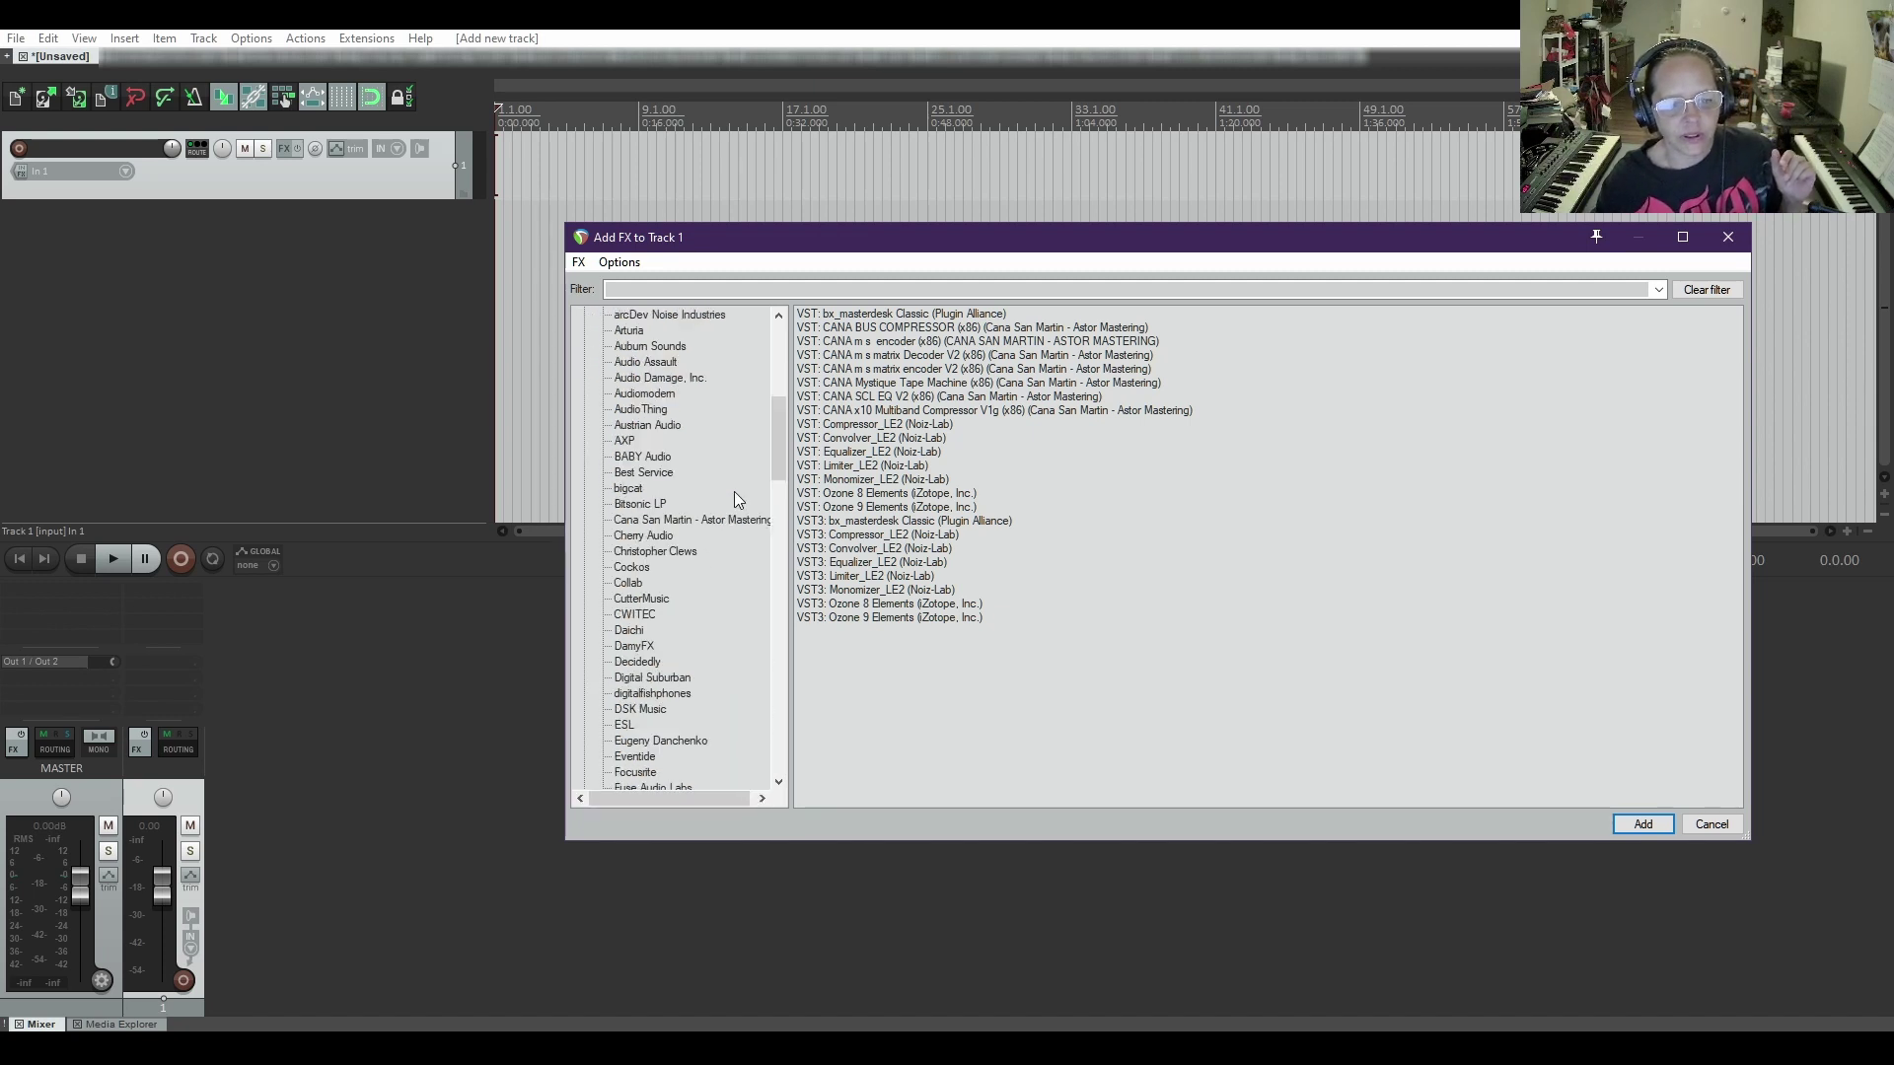
{"action": "scroll", "coordinate": [736, 495], "scroll_direction": "down", "scroll_amount": 10}
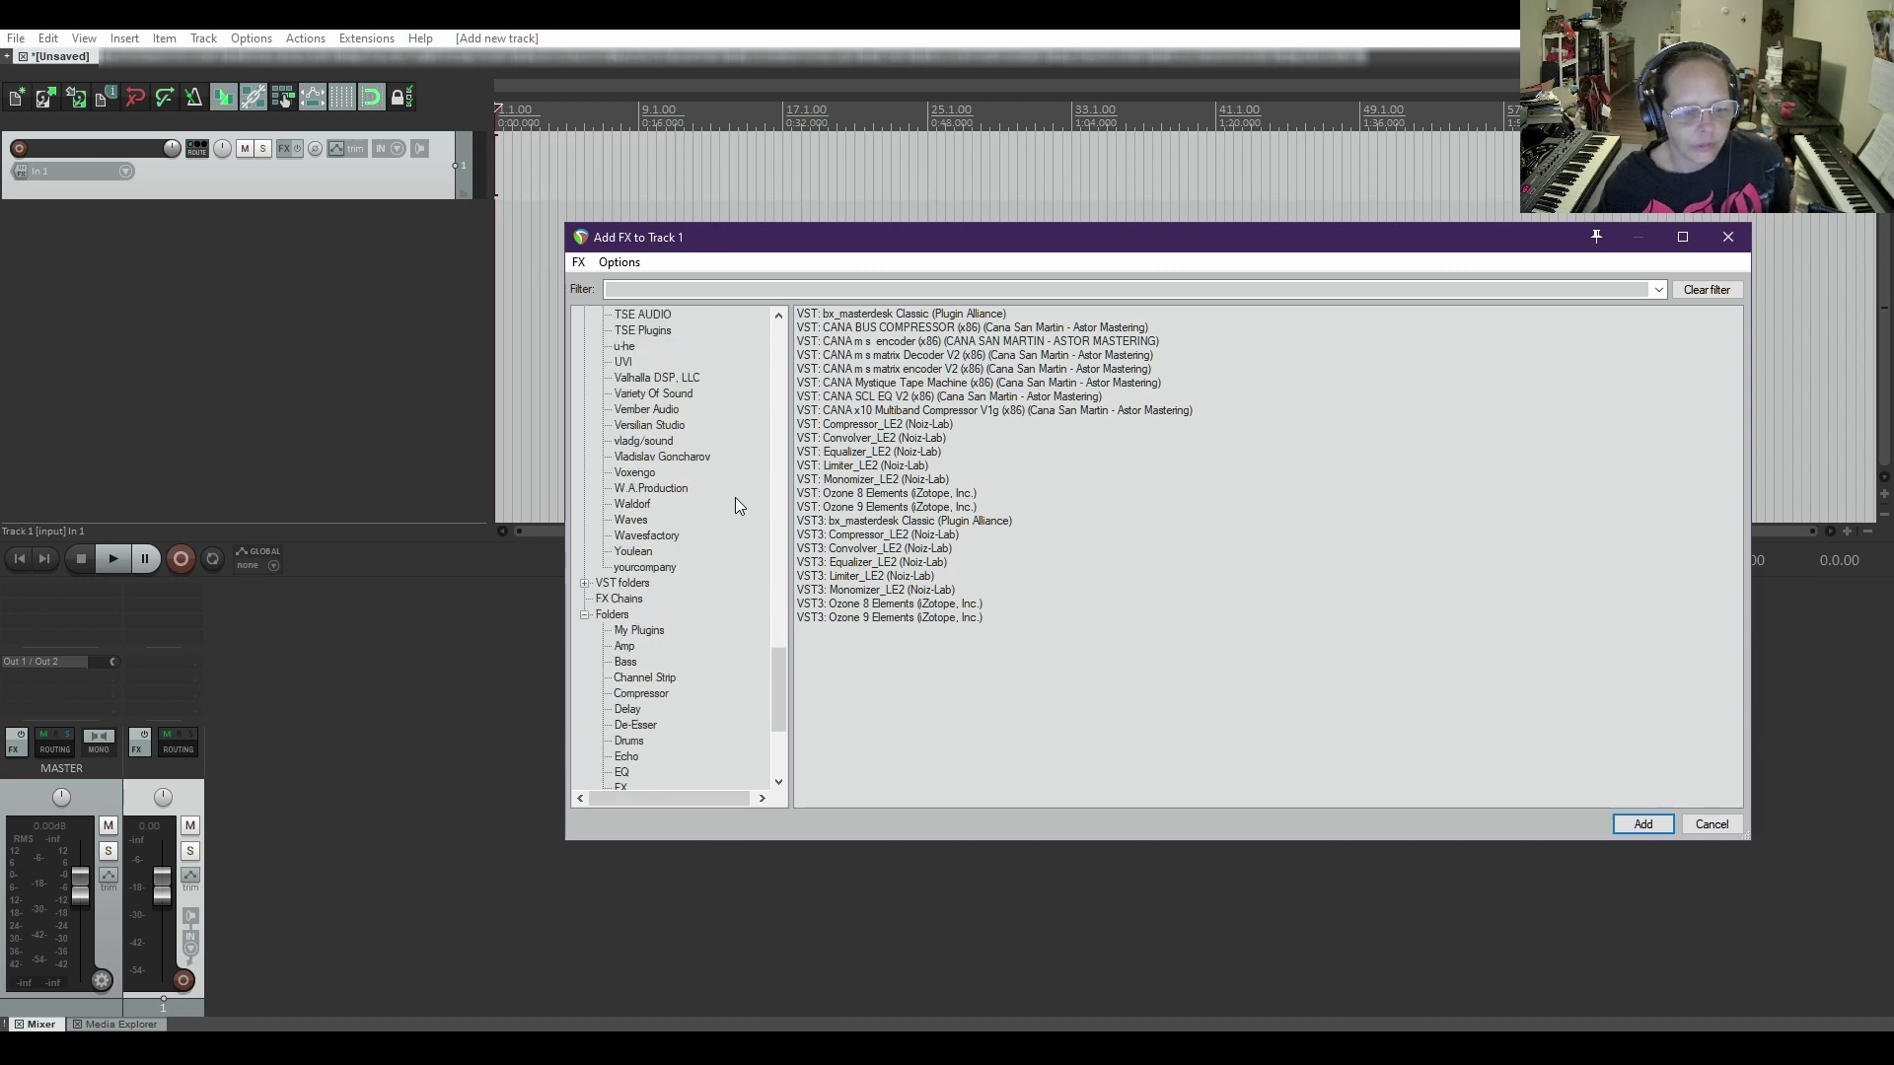
{"action": "left_click", "coordinate": [631, 520]}
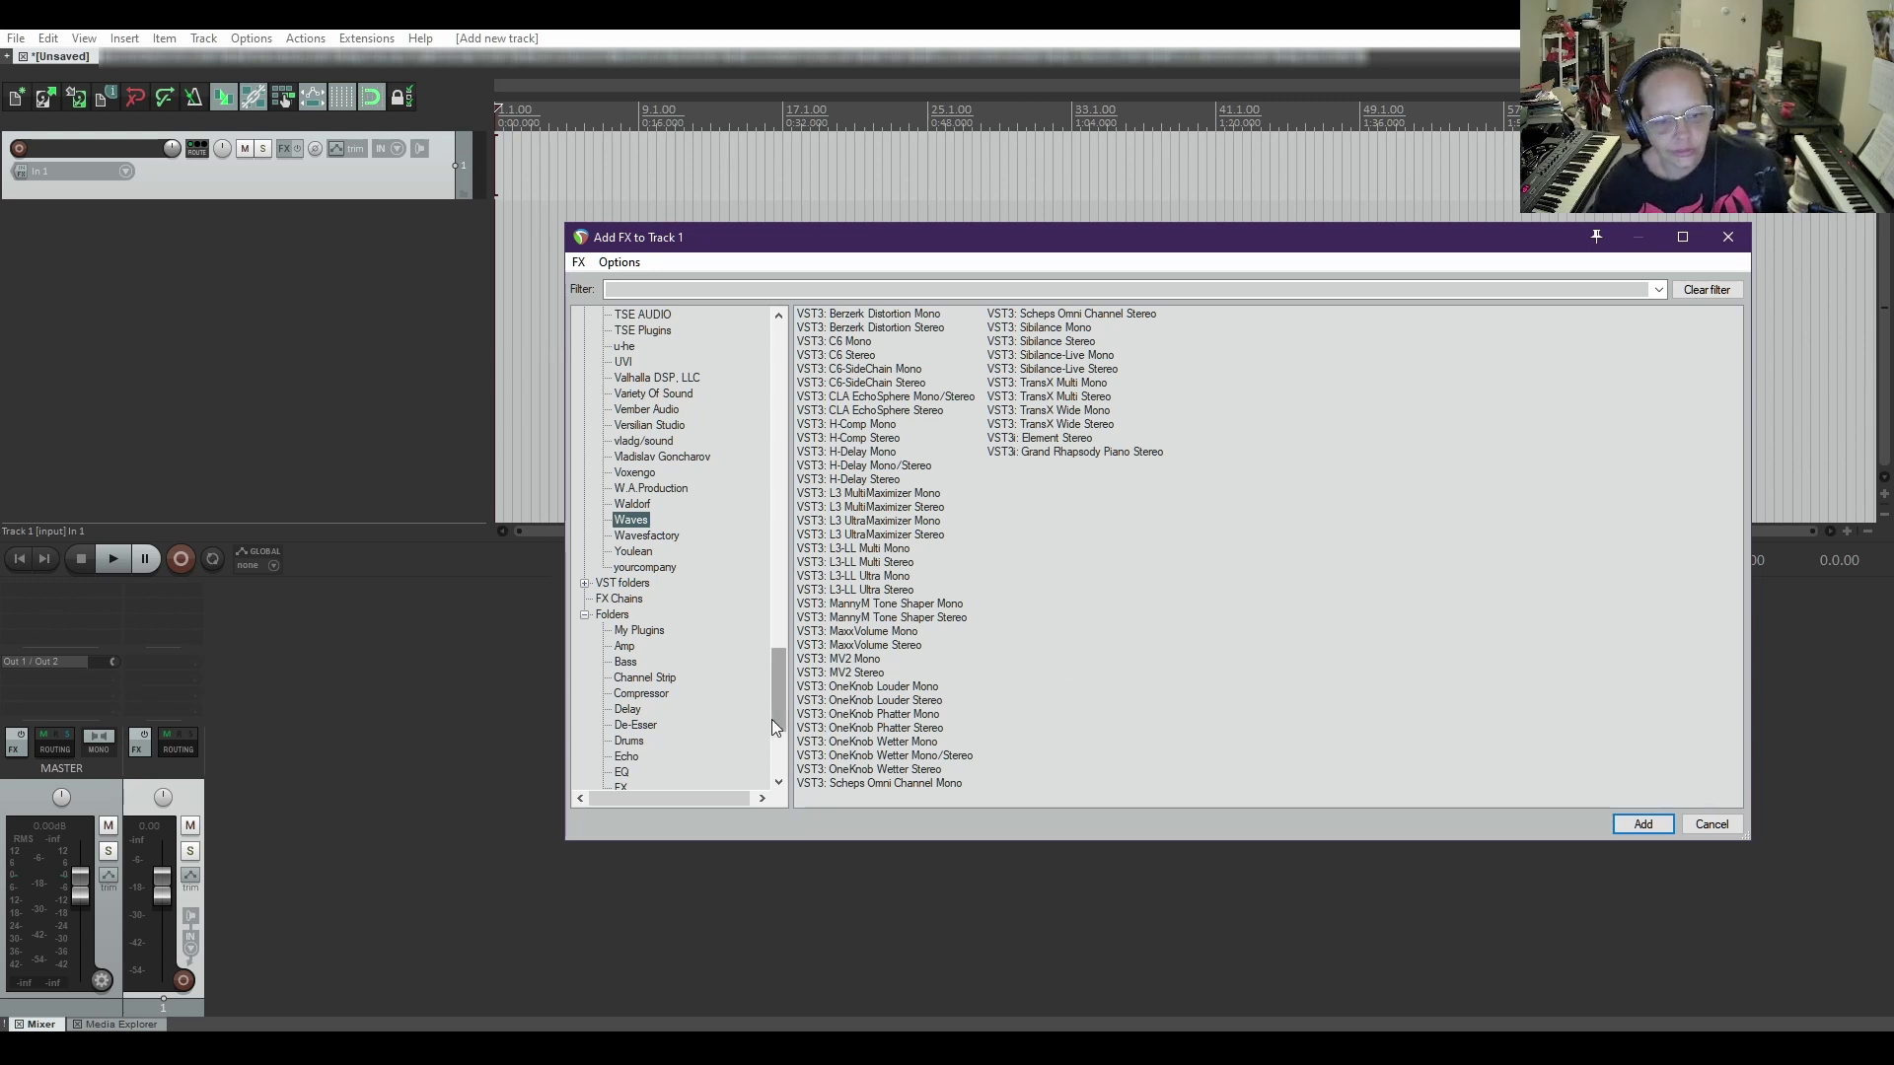
{"action": "left_click_drag", "start_coordinate": [773, 730], "coordinate": [748, 346]}
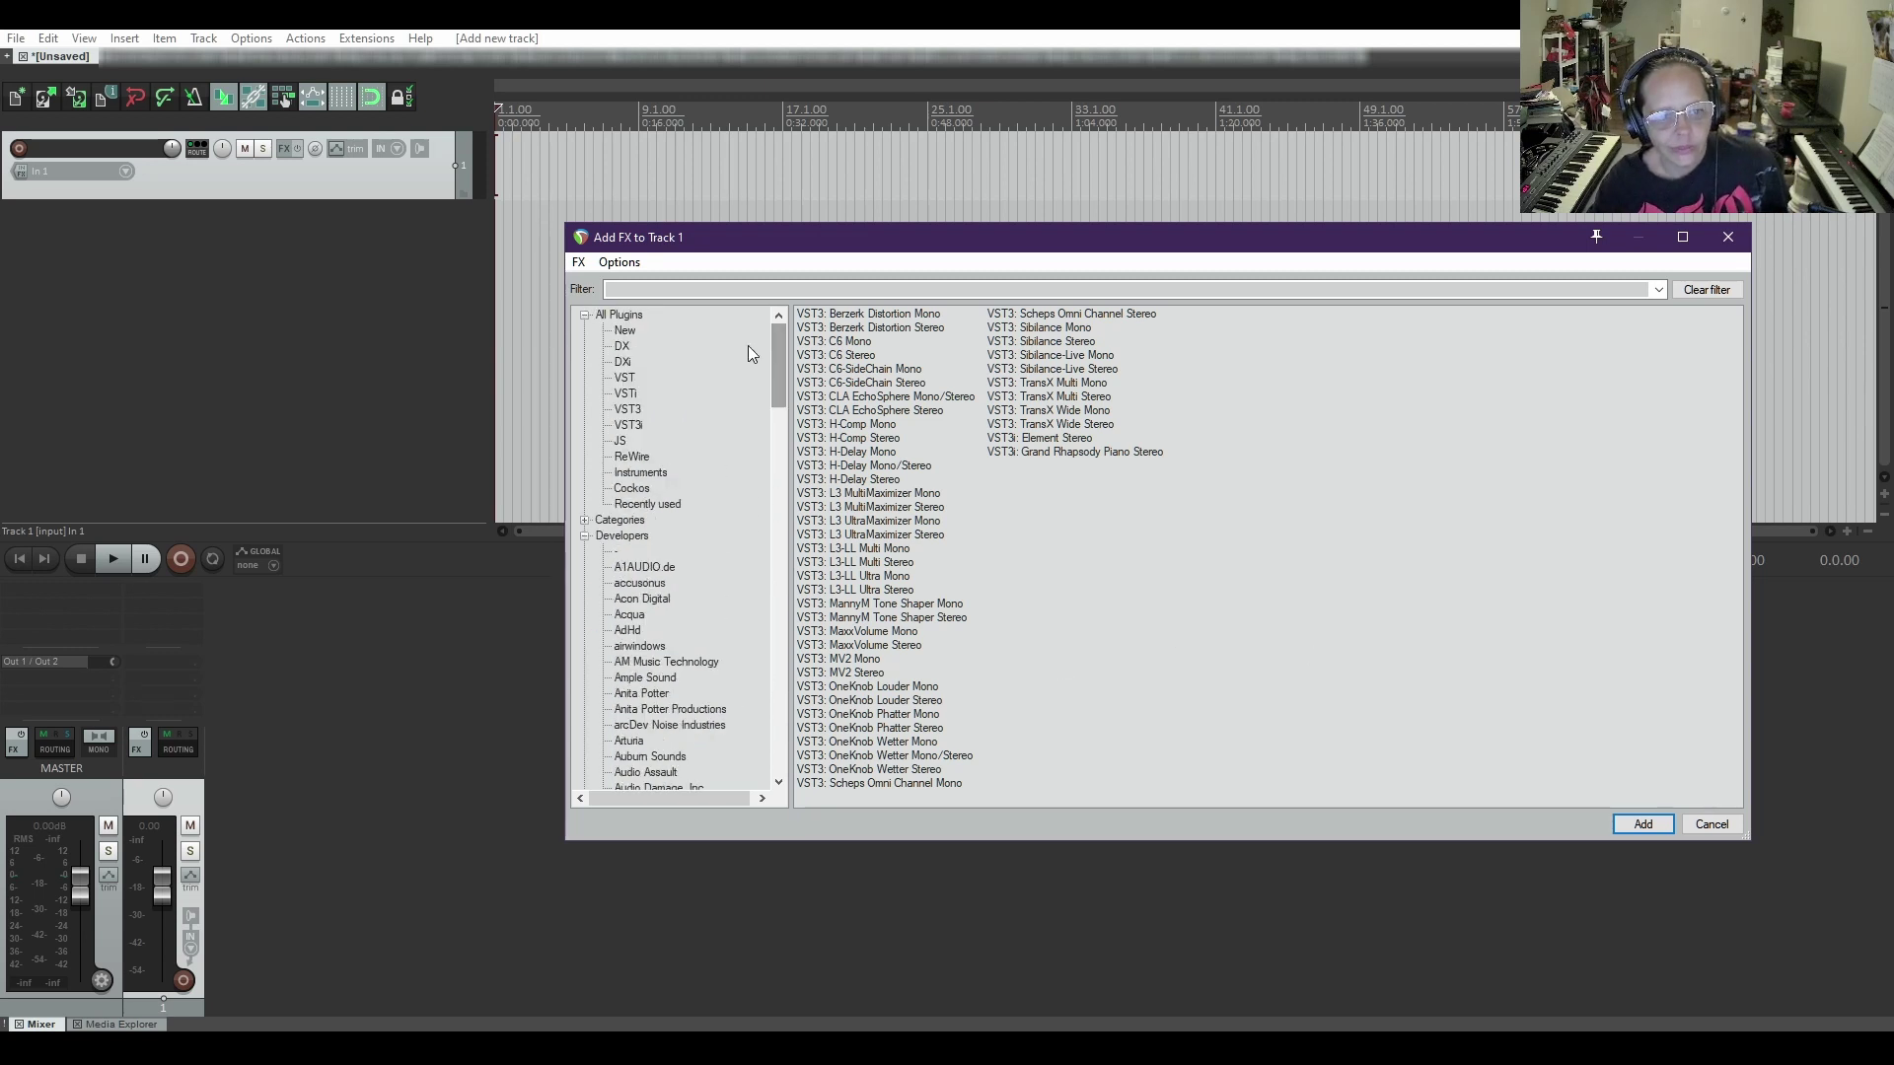
- Return to the All Plugins list, check the filter history, and collapse Developers
{"action": "left_click", "coordinate": [619, 316]}
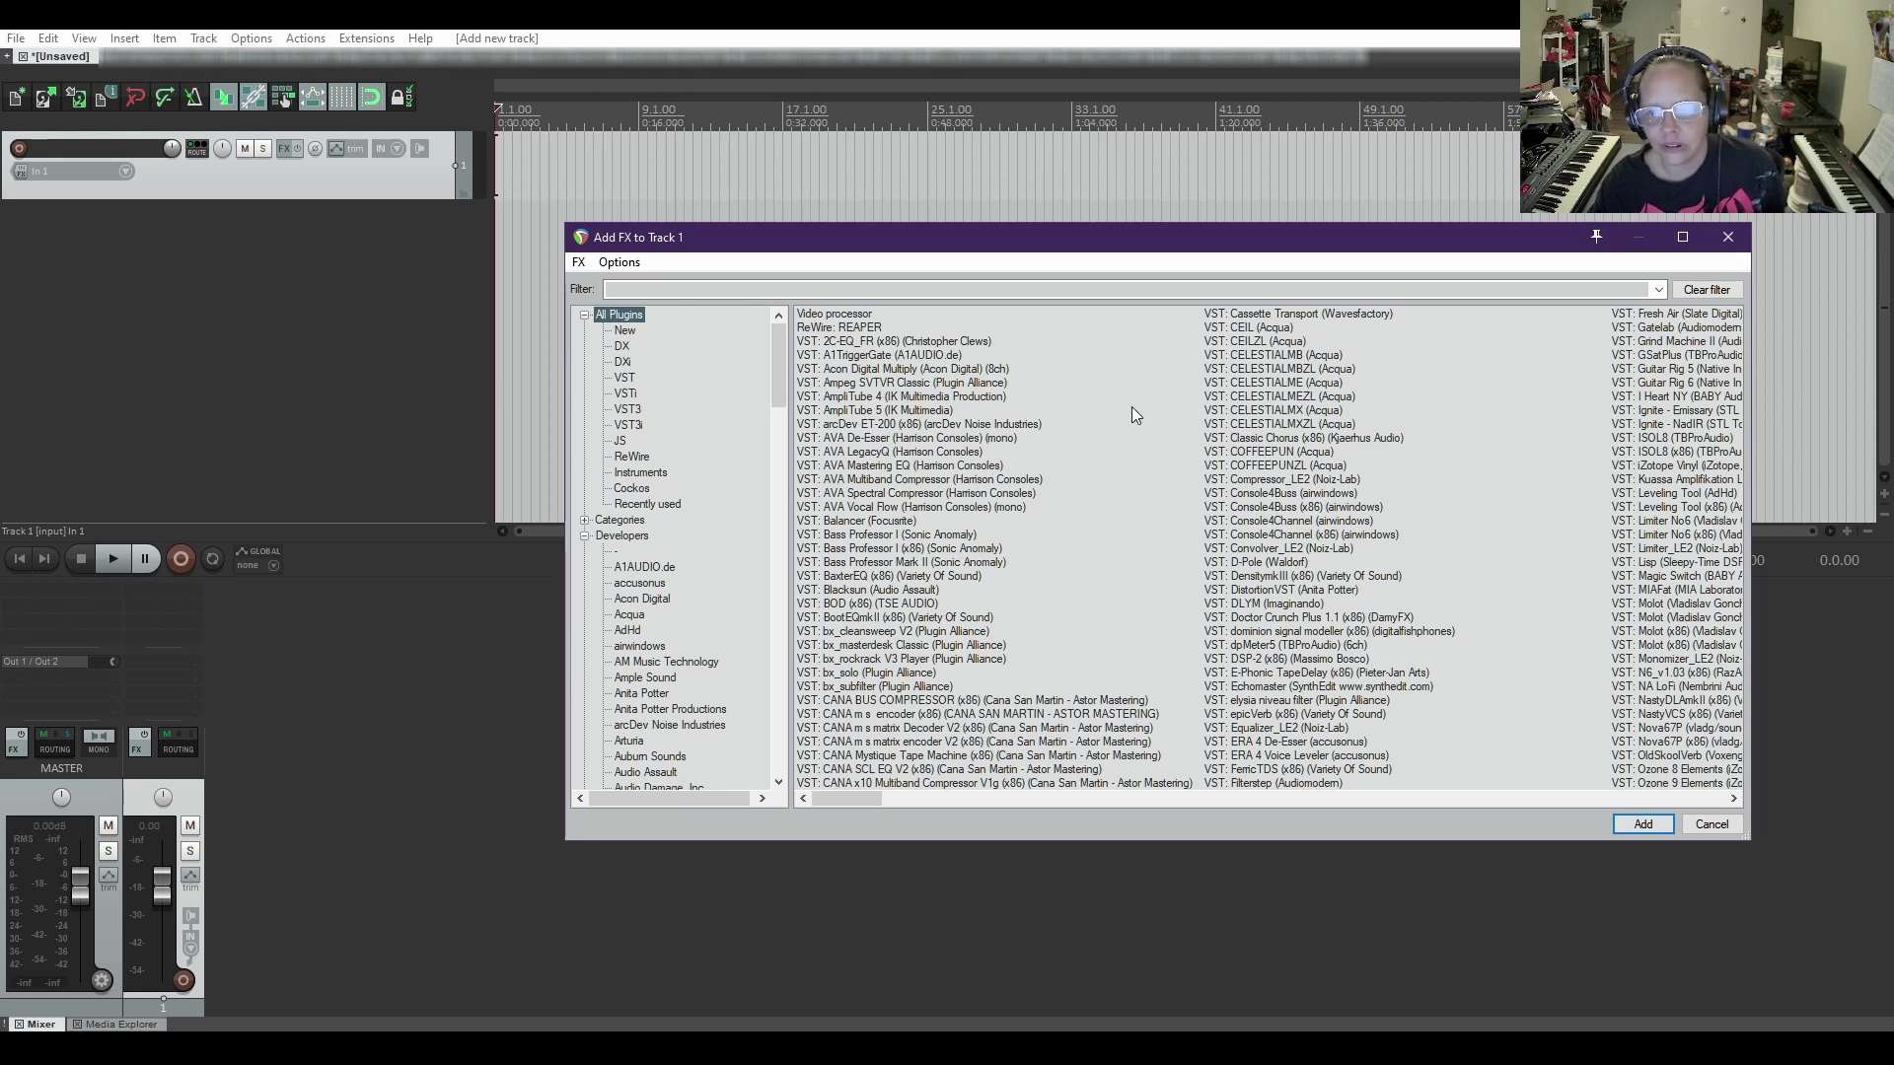
{"action": "left_click", "coordinate": [1661, 292]}
{"action": "left_click", "coordinate": [1661, 289]}
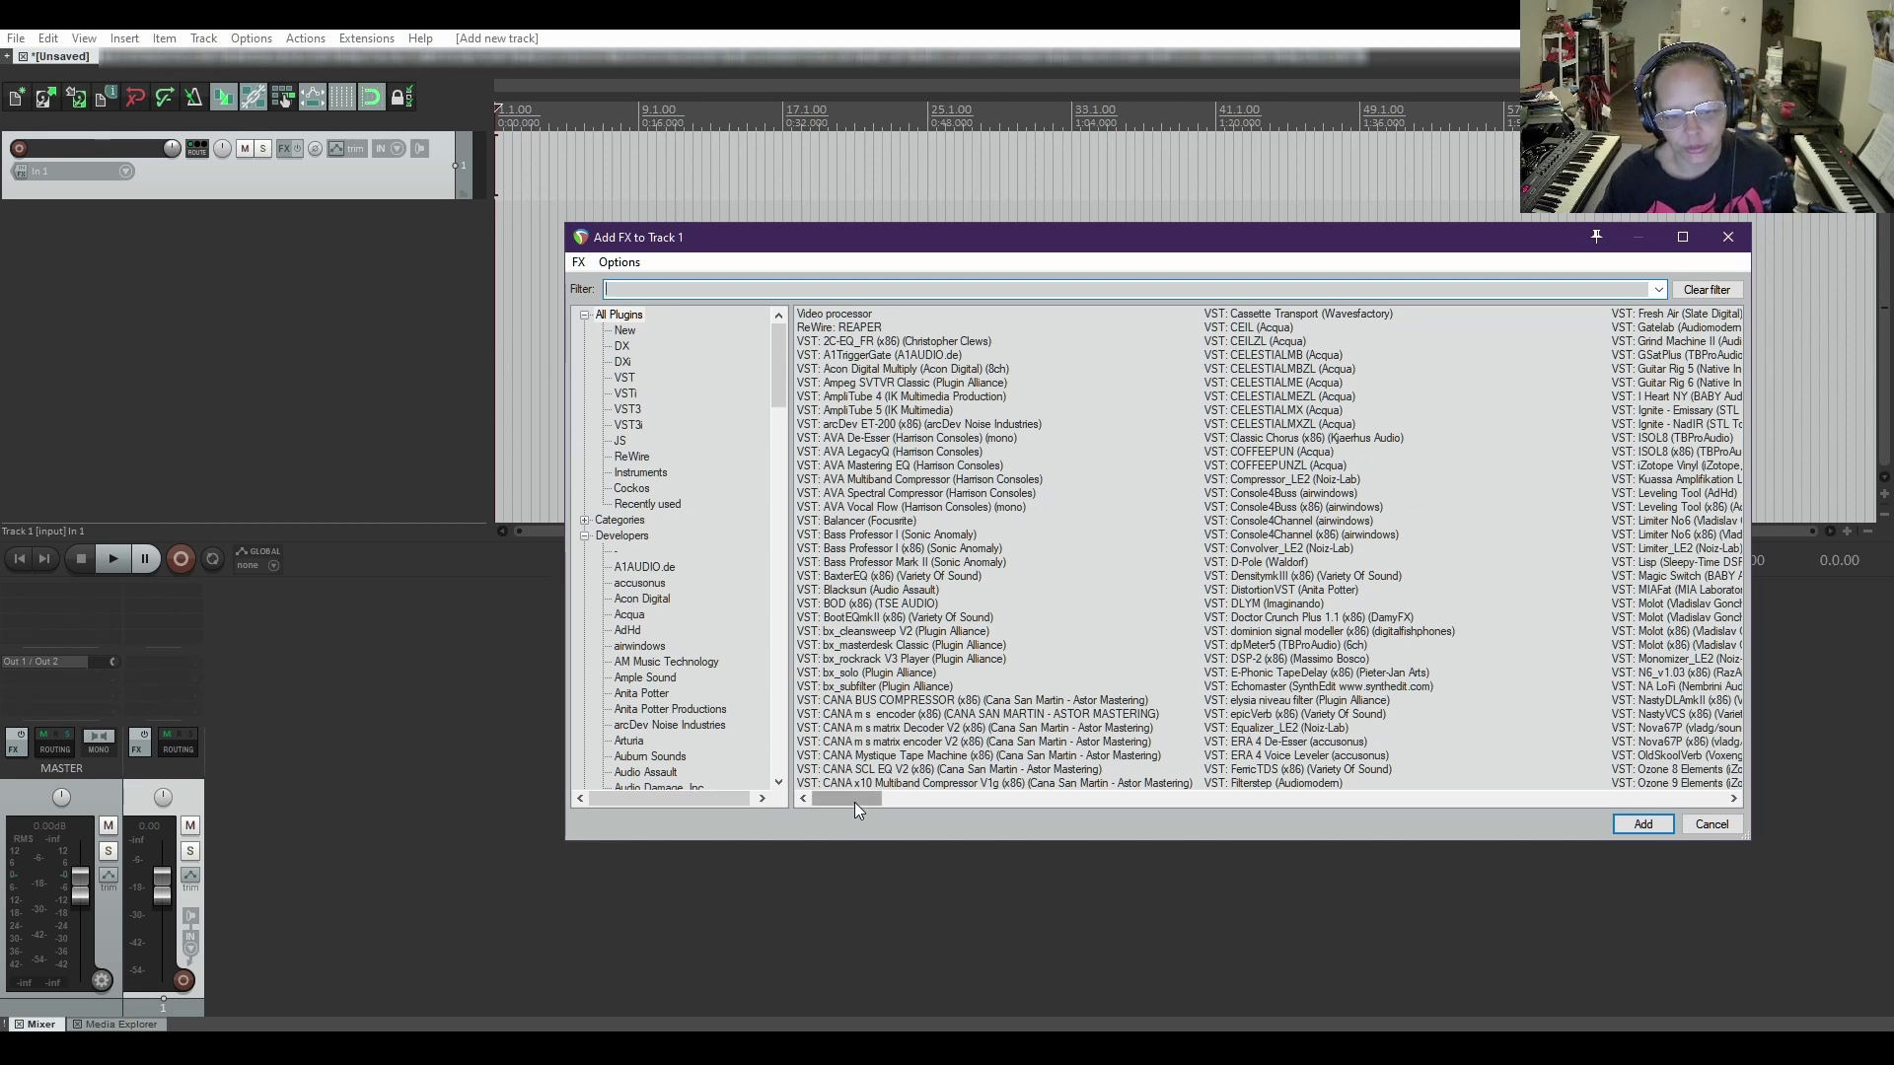
{"action": "left_click_drag", "start_coordinate": [855, 802], "coordinate": [943, 802]}
{"action": "left_click_drag", "start_coordinate": [1063, 797], "coordinate": [815, 796]}
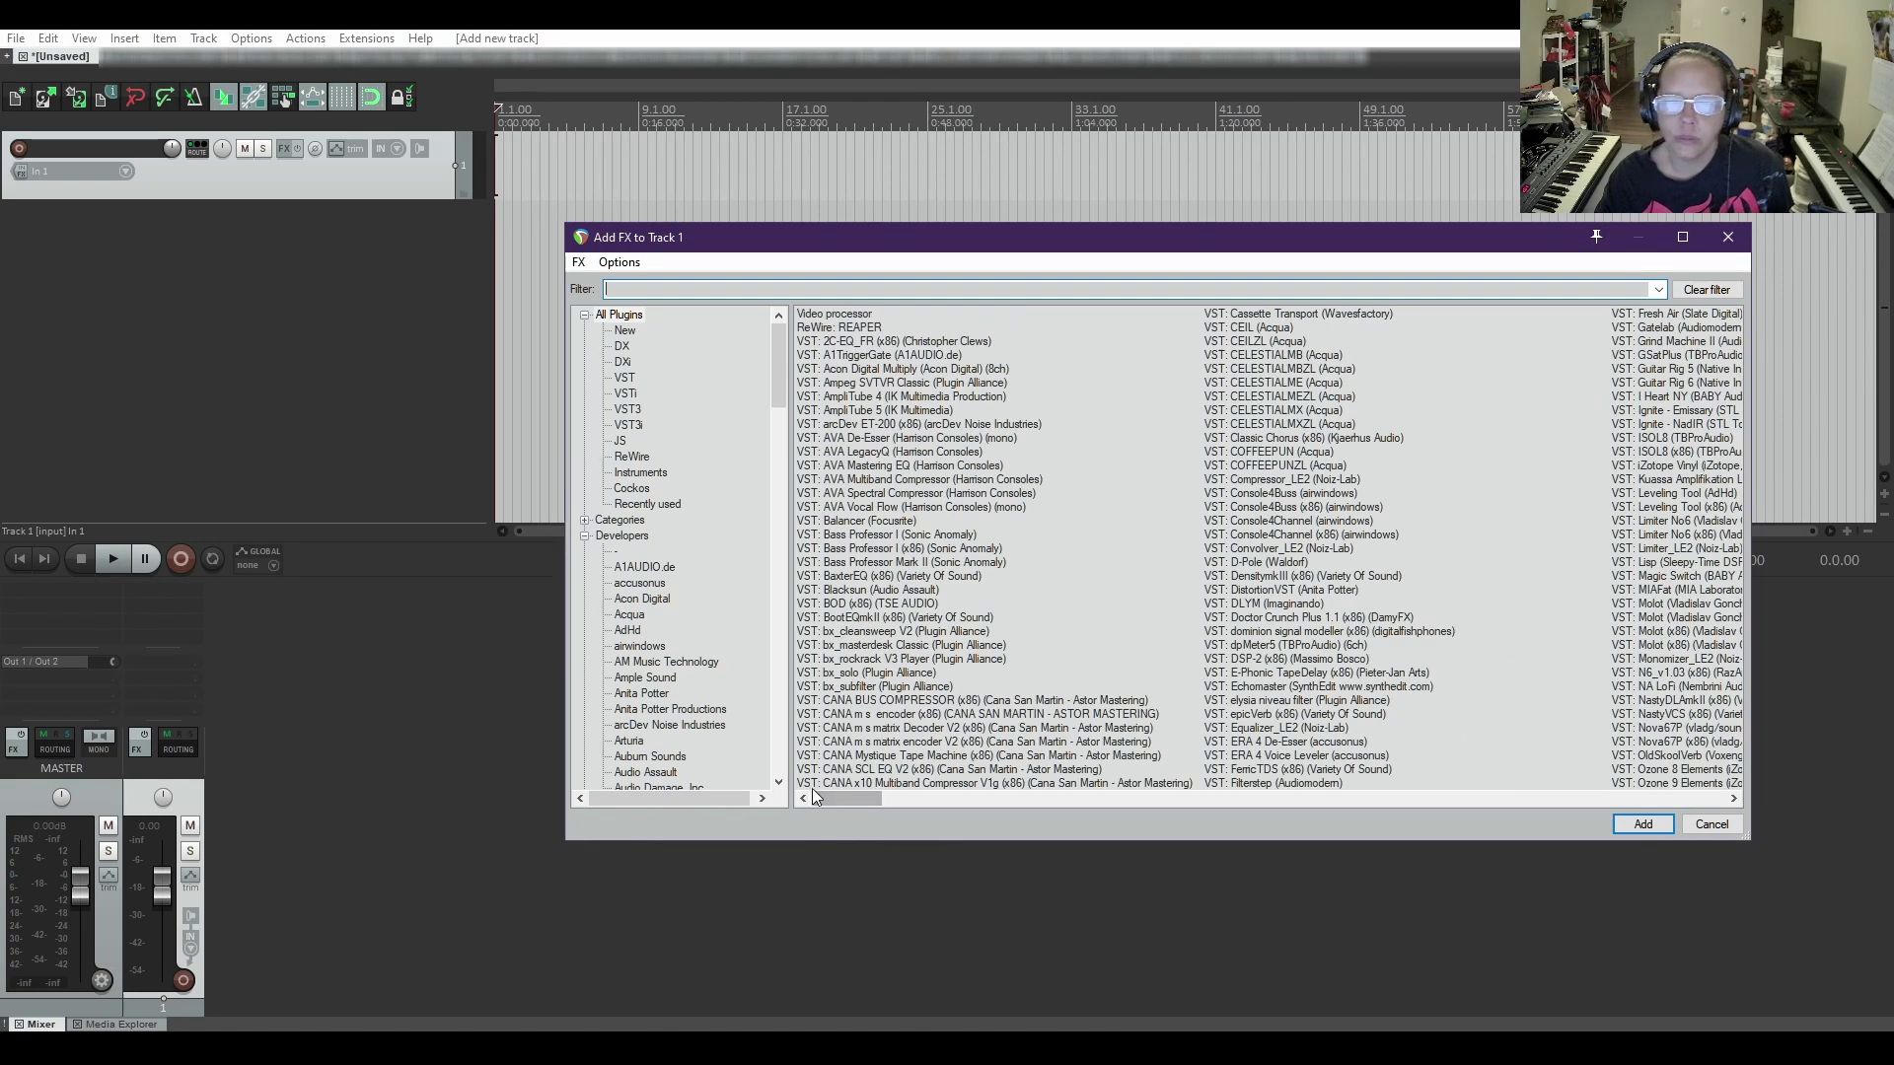
{"action": "left_click", "coordinate": [585, 537]}
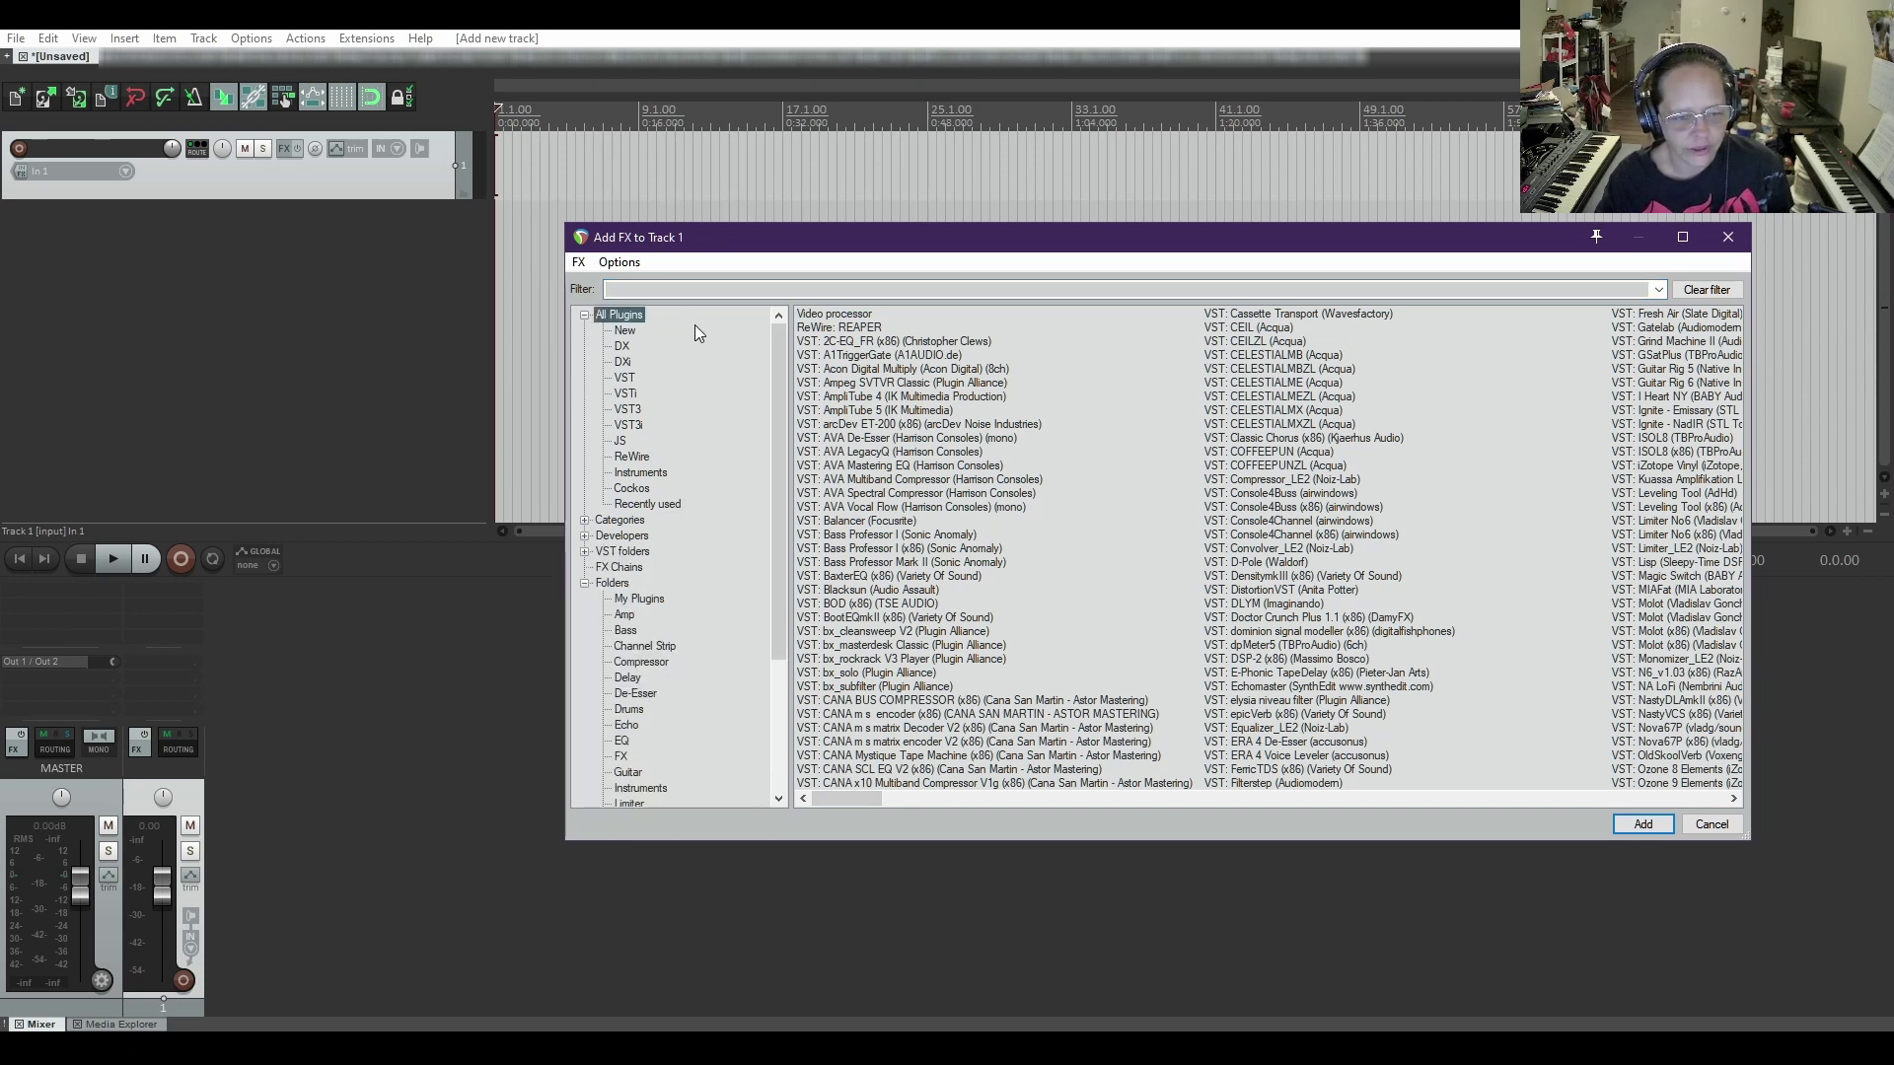
- Expand and collapse Categories, then show the Bass folder's three Bass Professor plugins
{"action": "left_click", "coordinate": [584, 520]}
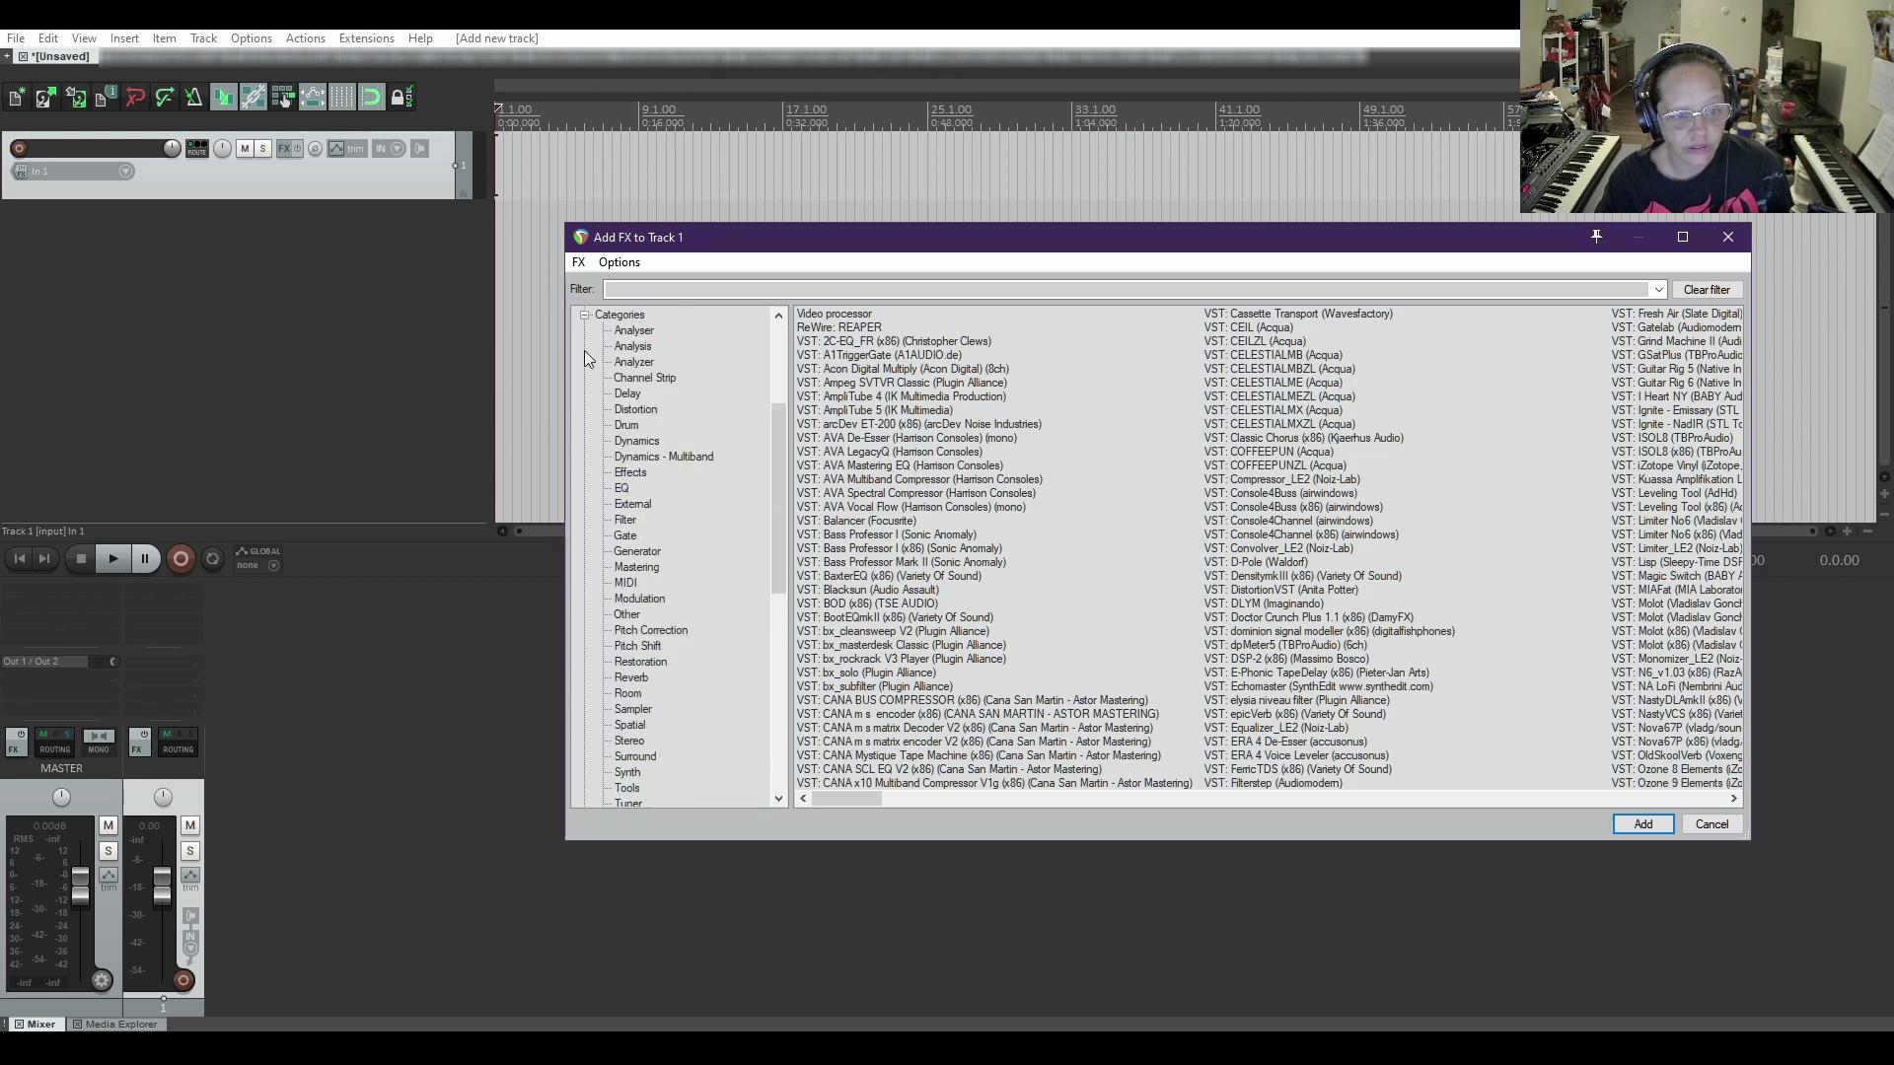
{"action": "left_click", "coordinate": [585, 315]}
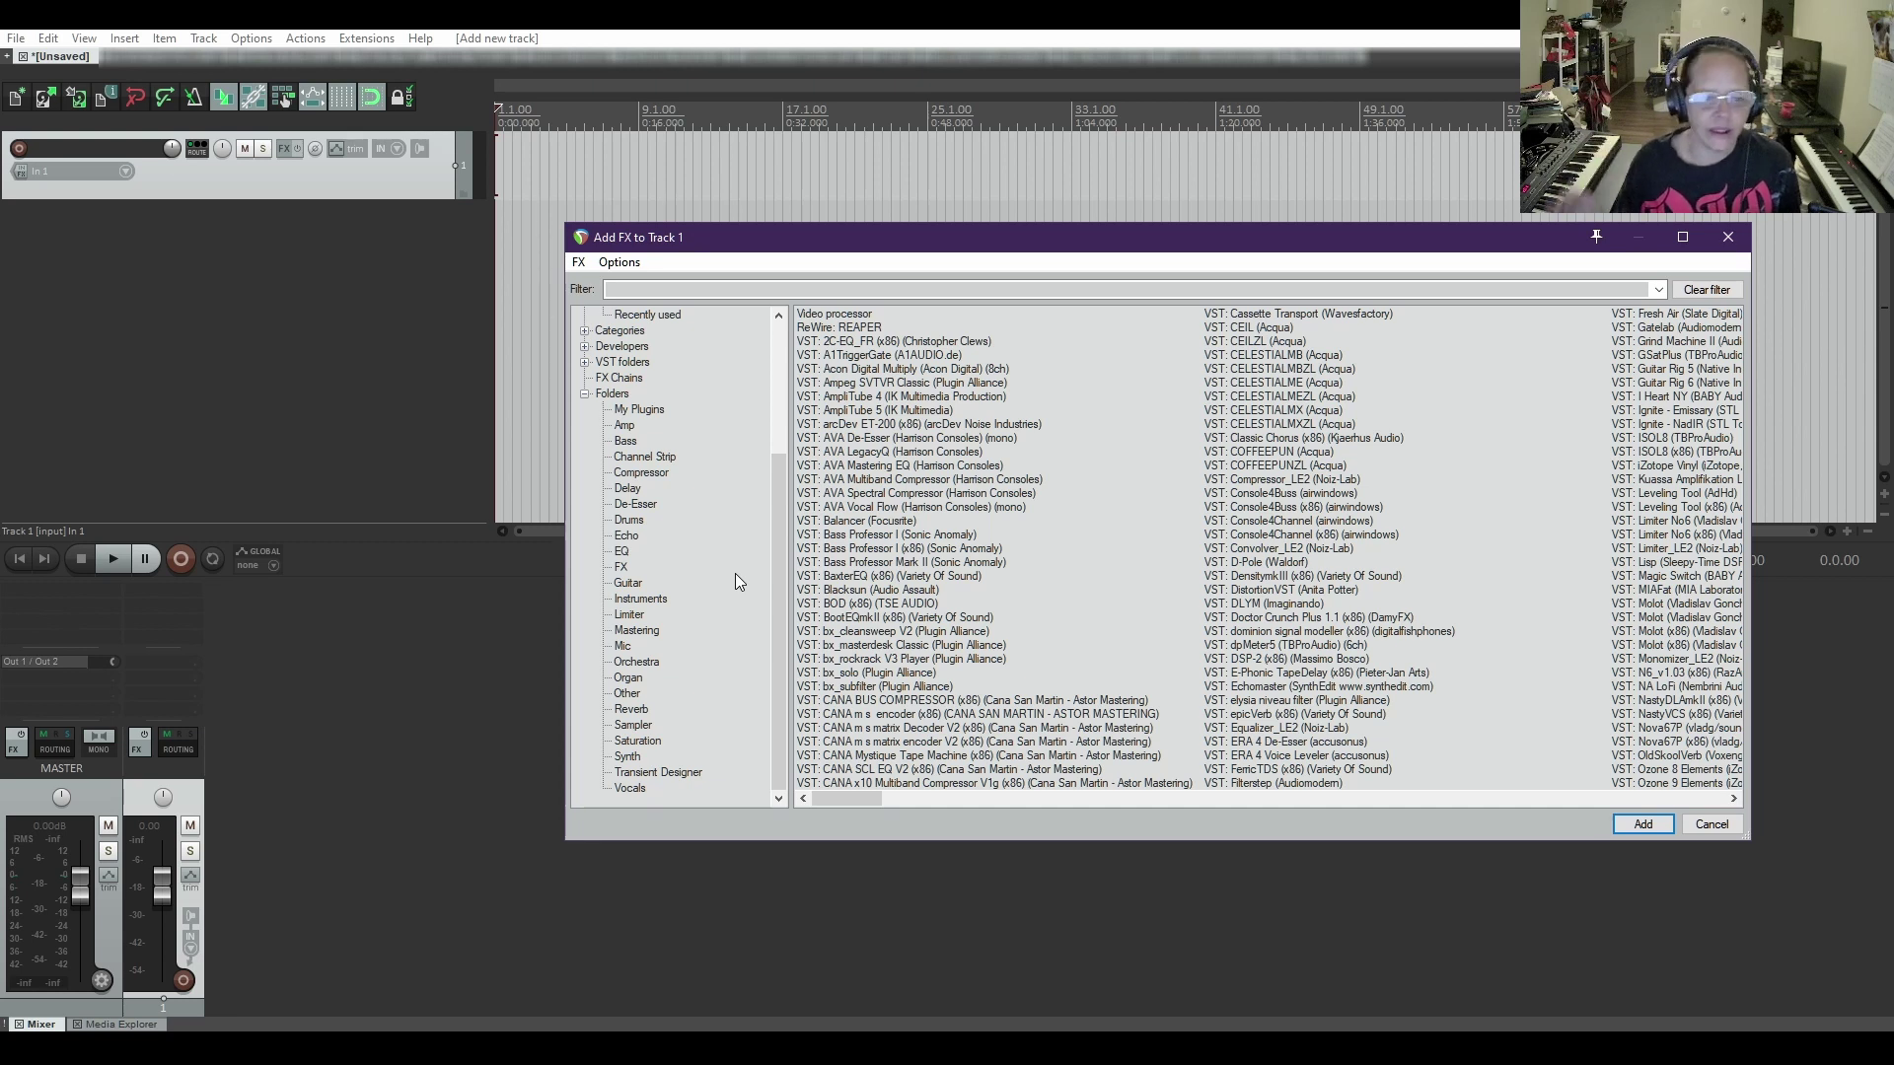
{"action": "left_click", "coordinate": [624, 442]}
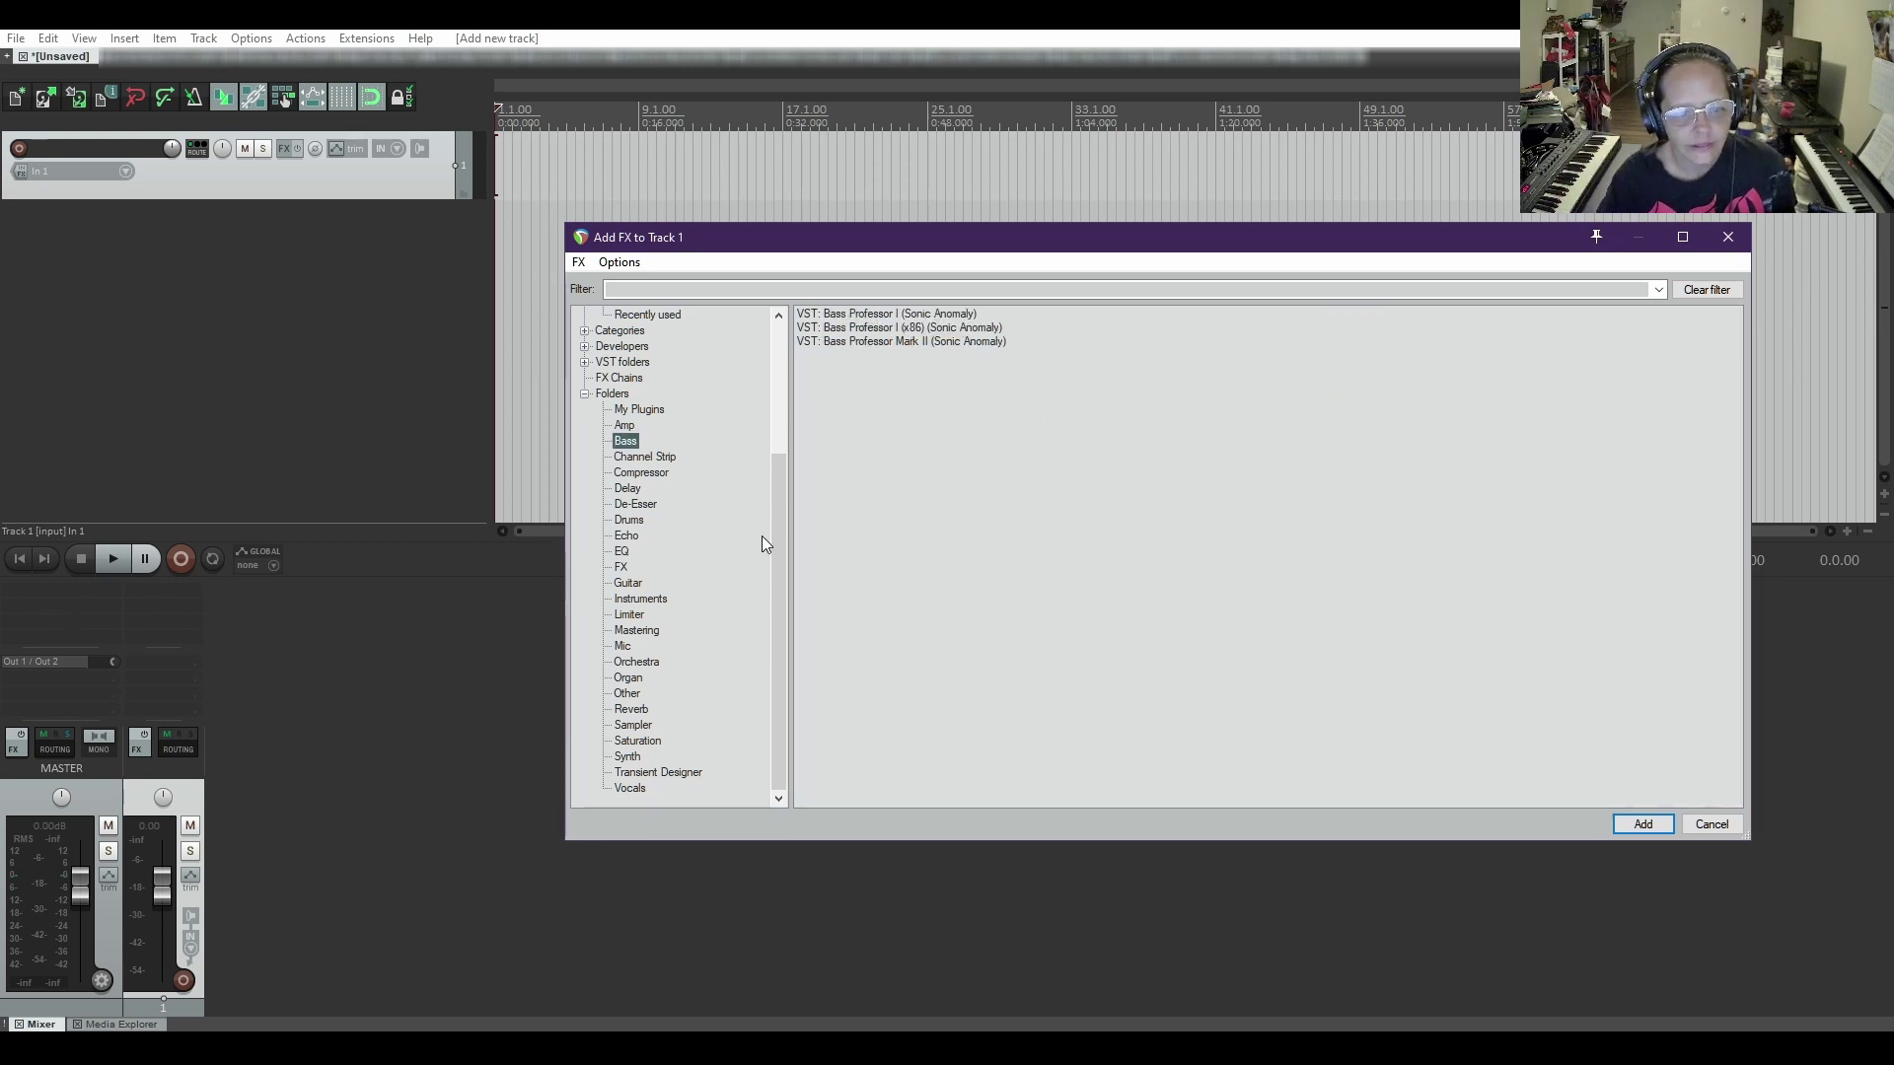